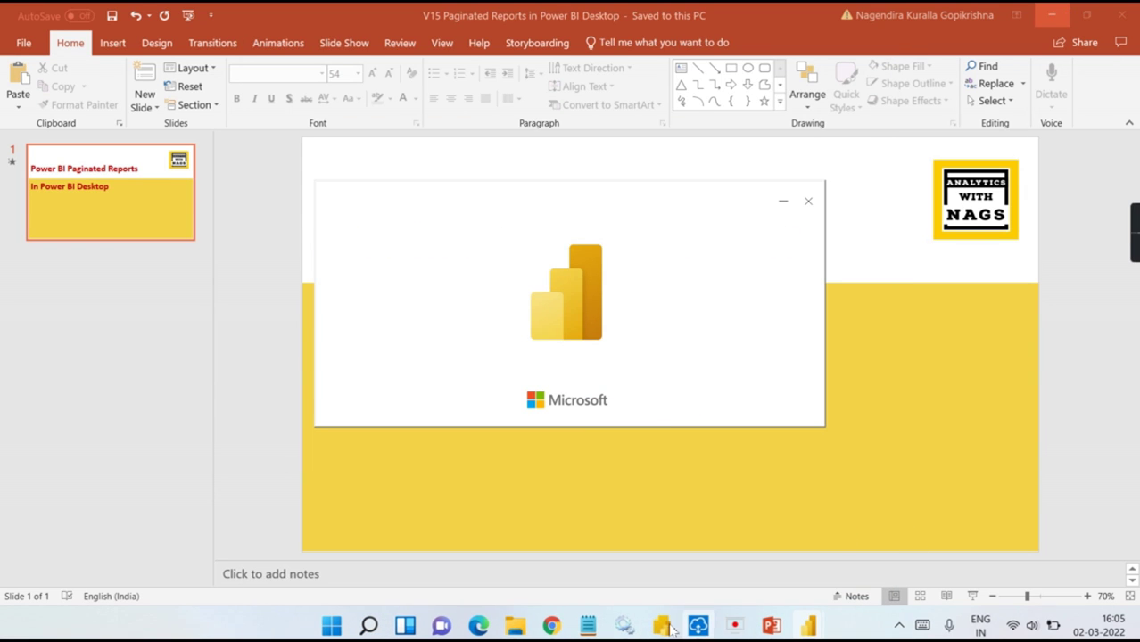
Step: Launch Power BI Desktop from the taskbar over the PowerPoint title slide
{"action": "mouse_move", "coordinate": [662, 630]}
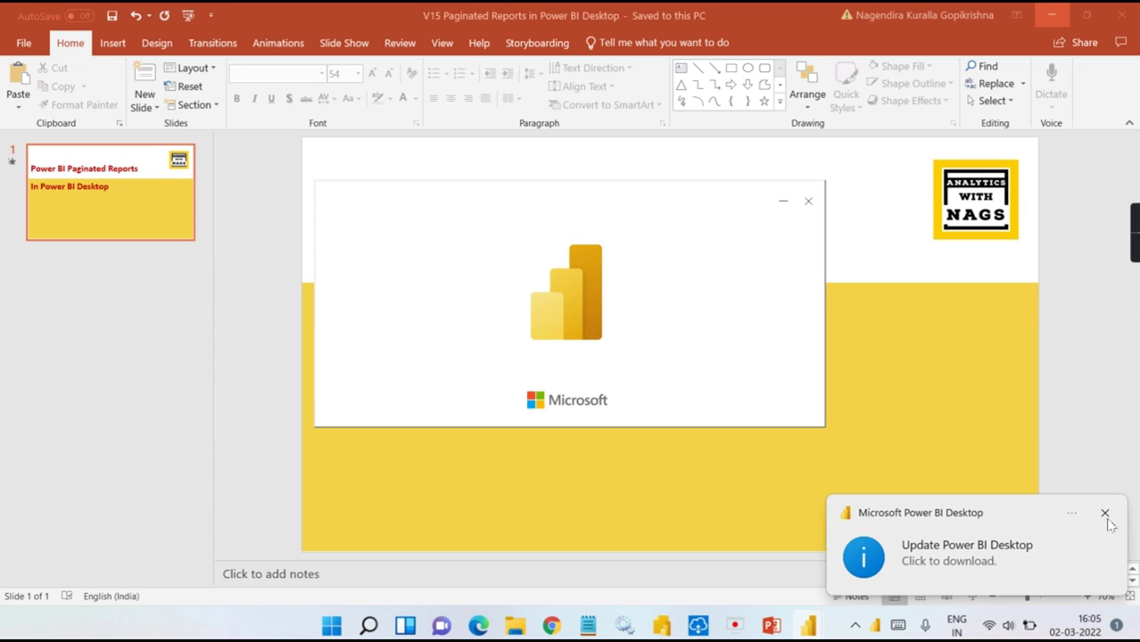
Step: Dismiss the update notice and welcome screen, then connect live to the Test Access End to End dataset
{"action": "left_click", "coordinate": [1104, 514]}
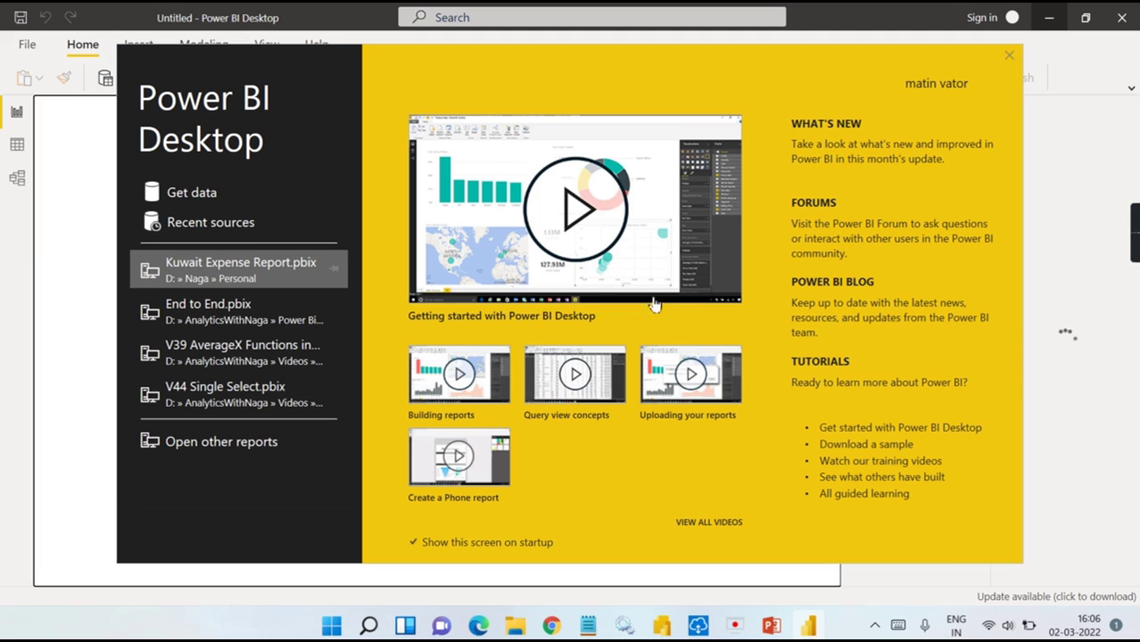
{"action": "left_click", "coordinate": [1008, 56]}
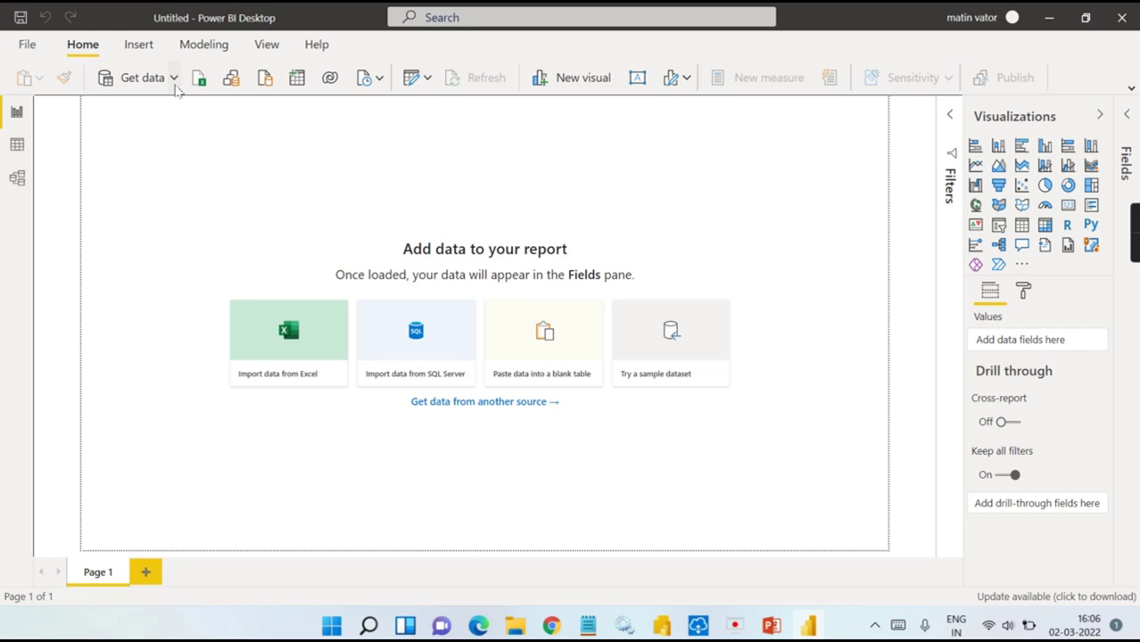
{"action": "left_click", "coordinate": [174, 81]}
{"action": "left_click", "coordinate": [147, 170]}
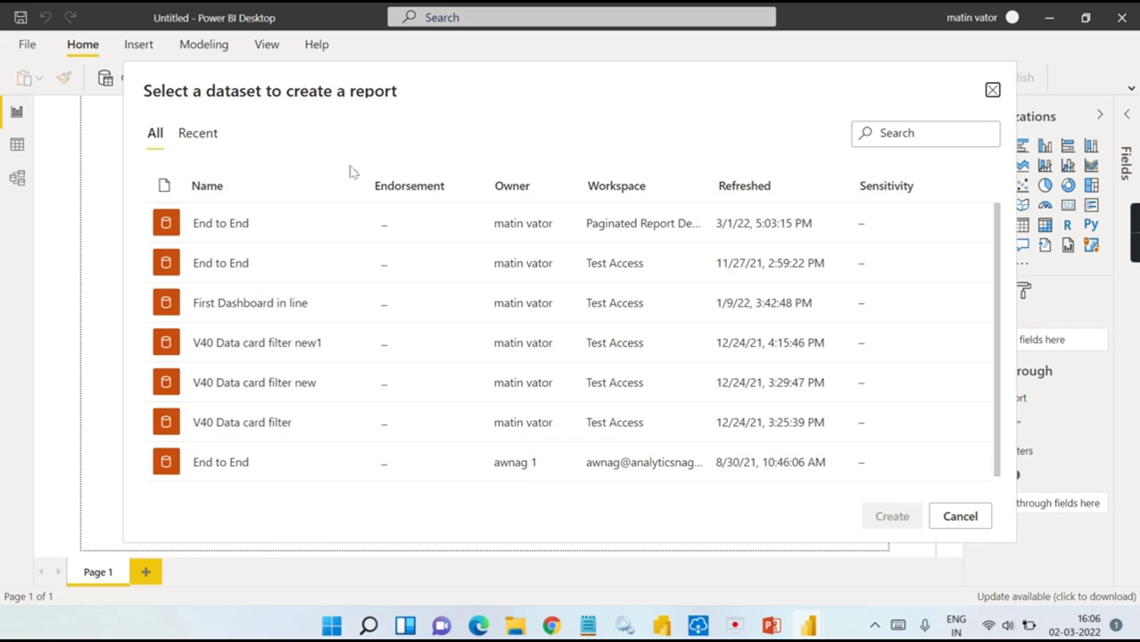
{"action": "left_click", "coordinate": [216, 268]}
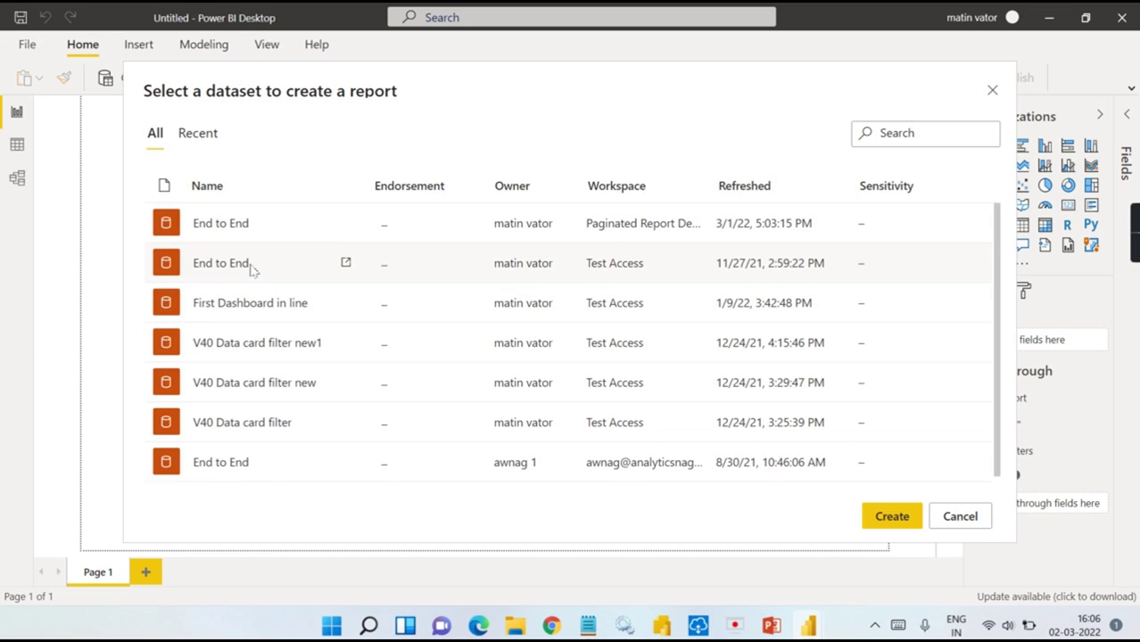
{"action": "left_click", "coordinate": [890, 515]}
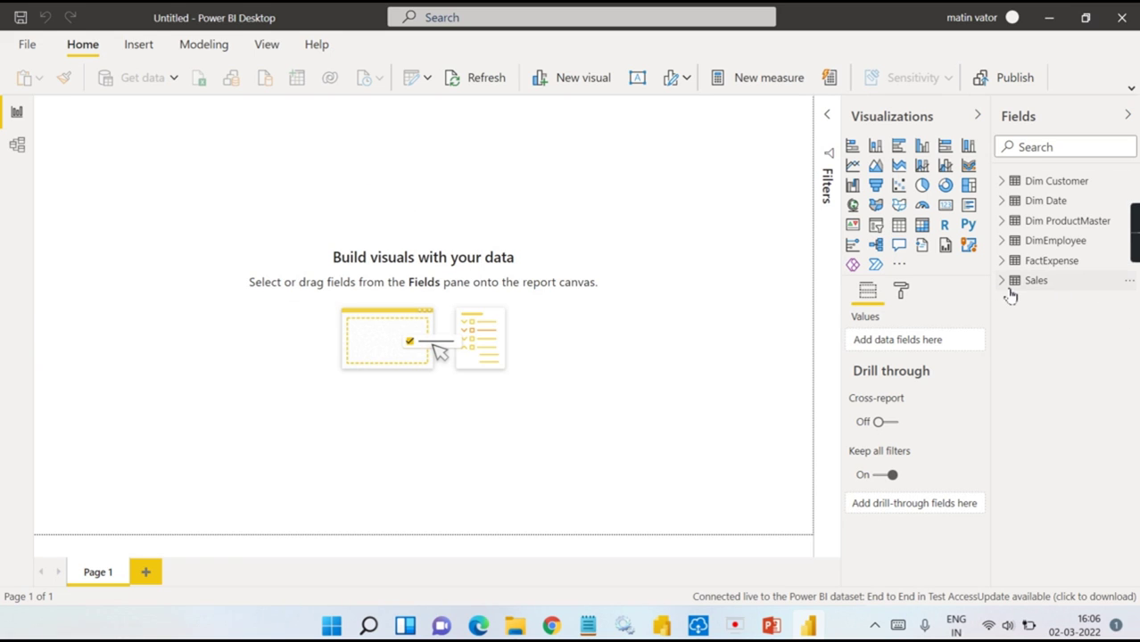
Step: Add Quantity and Sales Amount from the Sales table as two separate visuals
{"action": "left_click", "coordinate": [1012, 261]}
{"action": "left_click", "coordinate": [1002, 281]}
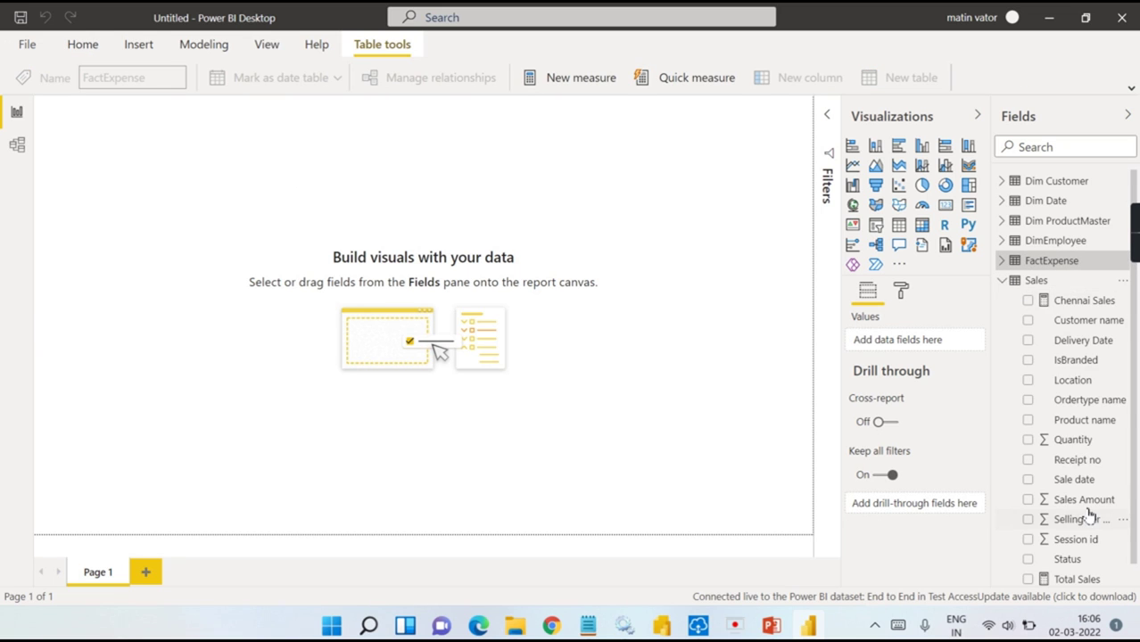
{"action": "scroll", "coordinate": [1083, 512], "scroll_direction": "down", "scroll_amount": 1}
{"action": "left_click", "coordinate": [1028, 417]}
{"action": "left_click", "coordinate": [362, 182]}
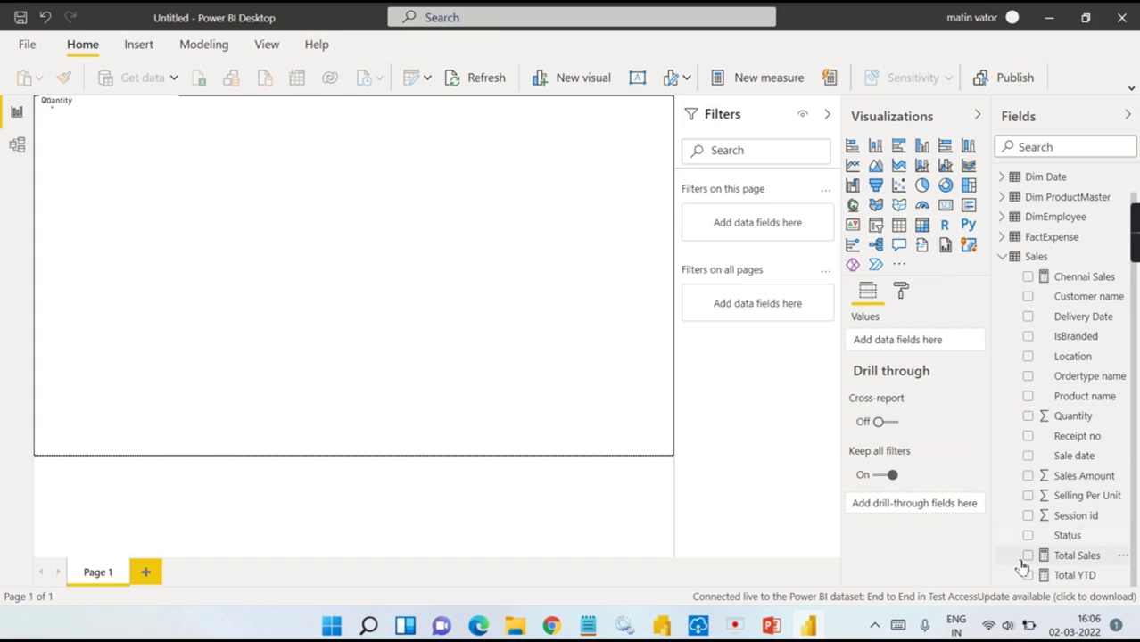
{"action": "left_click", "coordinate": [1029, 476]}
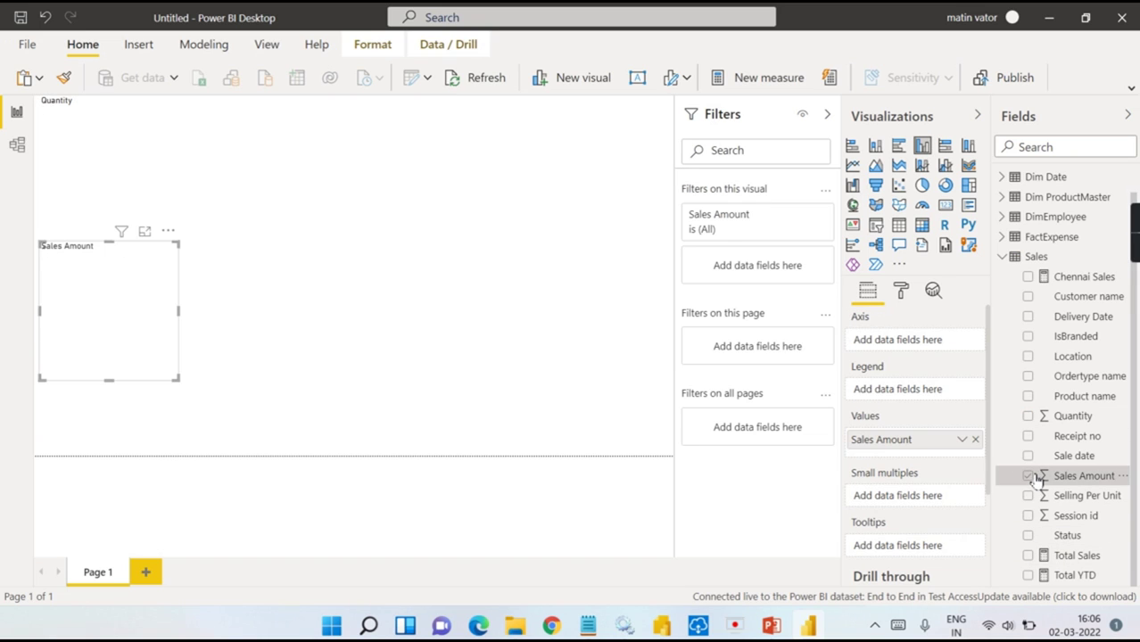
Step: Convert both visuals to cards and place them side by side at the page top
{"action": "left_click", "coordinate": [945, 207]}
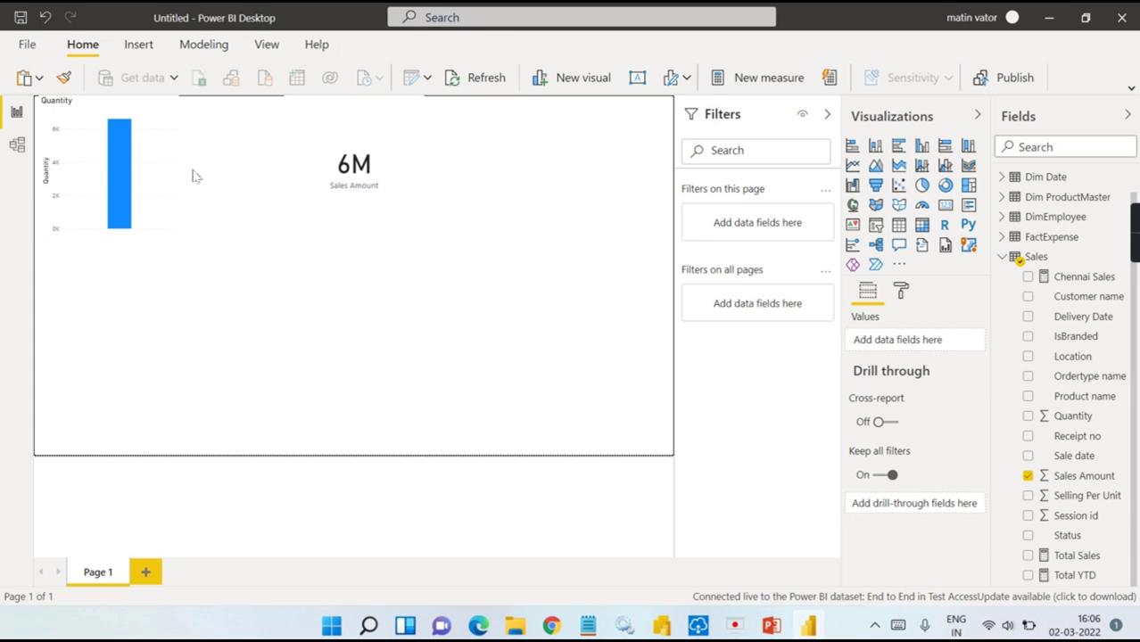
{"action": "left_click", "coordinate": [159, 181]}
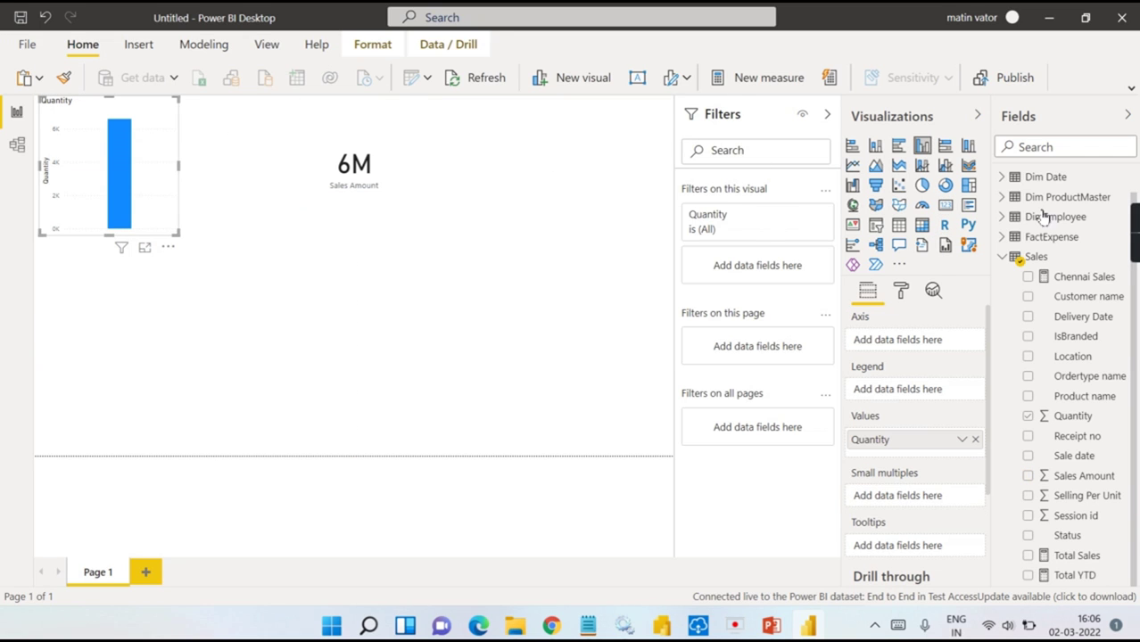
{"action": "left_click", "coordinate": [945, 205]}
{"action": "left_click_drag", "start_coordinate": [161, 201], "coordinate": [203, 195]}
{"action": "left_click", "coordinate": [355, 177]}
{"action": "left_click_drag", "start_coordinate": [417, 183], "coordinate": [347, 183]}
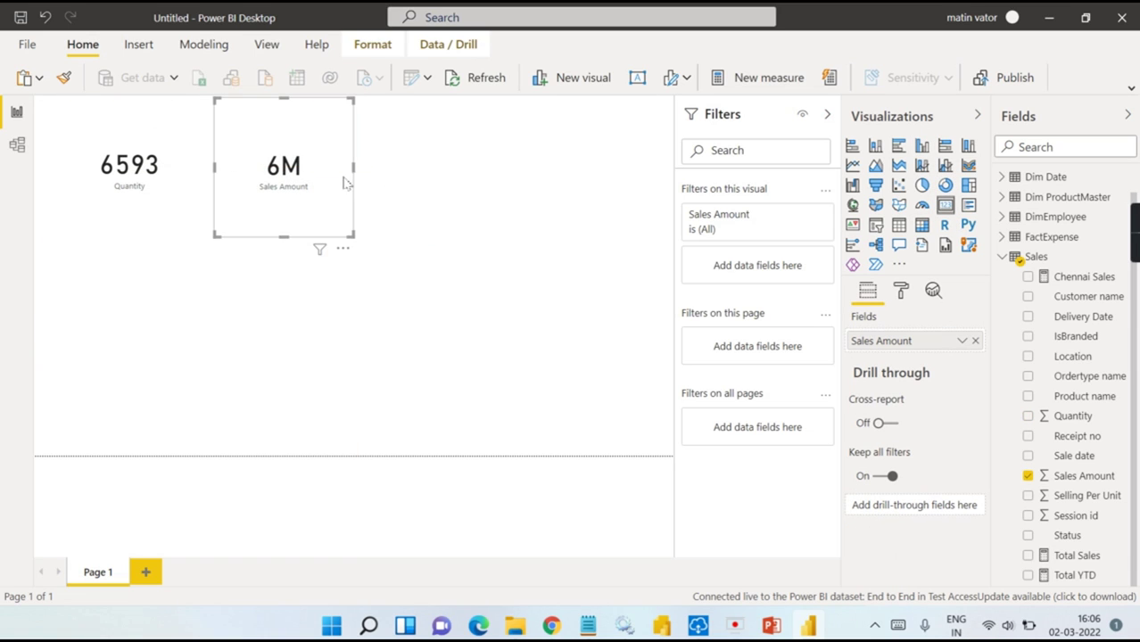
{"action": "left_click", "coordinate": [179, 311]}
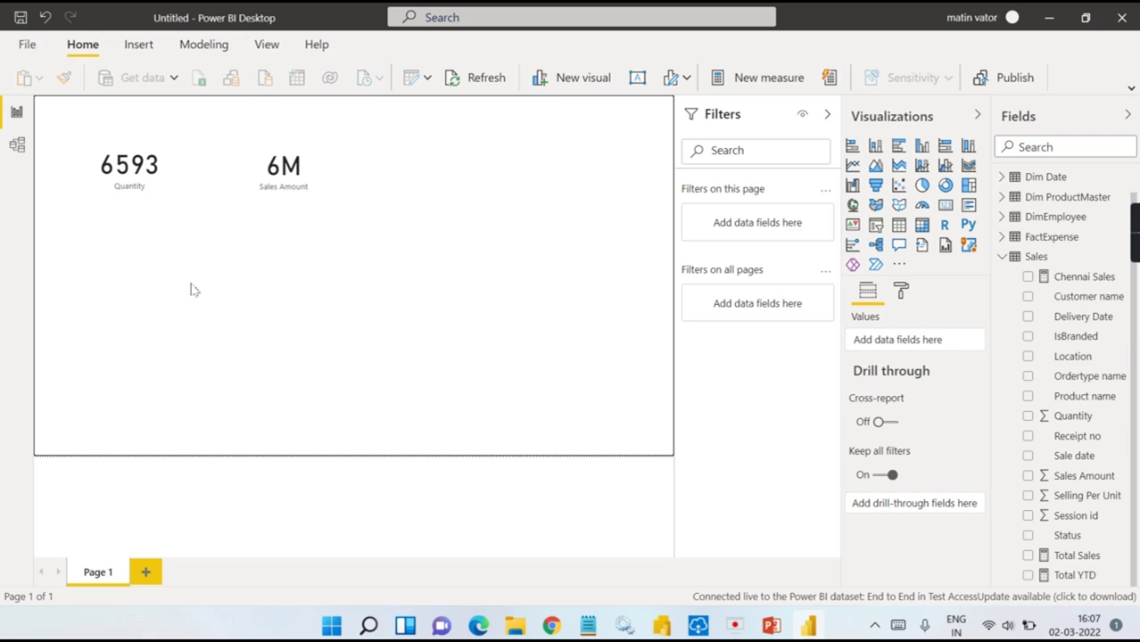
Step: Build a Quantity by Product name clustered bar chart with 15 pt Y axis labels
{"action": "left_click", "coordinate": [1027, 395]}
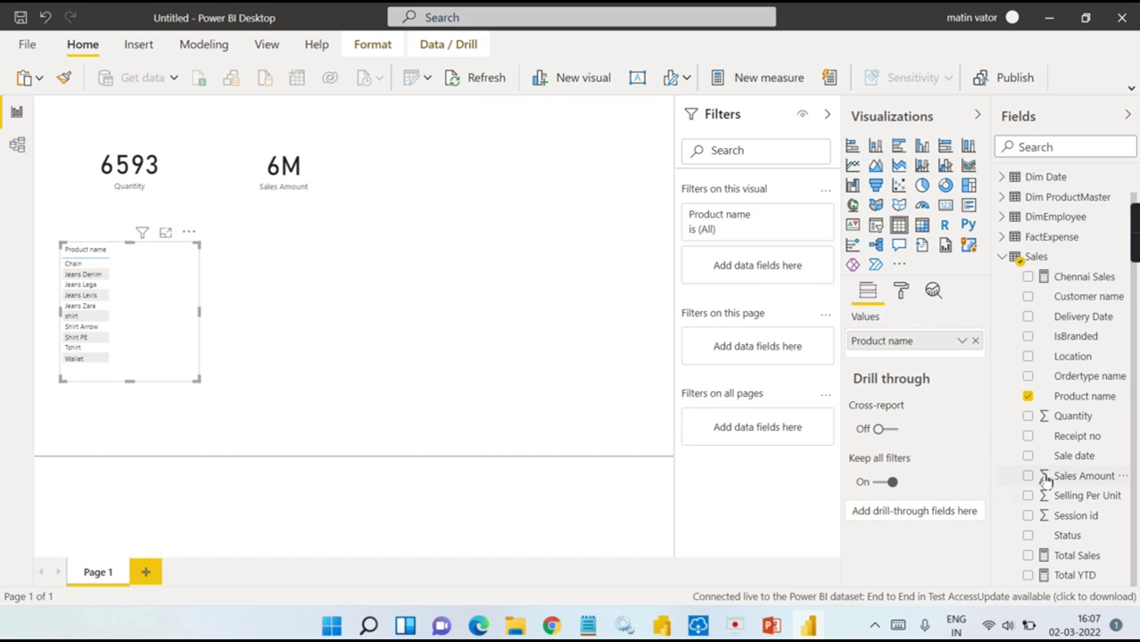
{"action": "left_click", "coordinate": [1028, 417]}
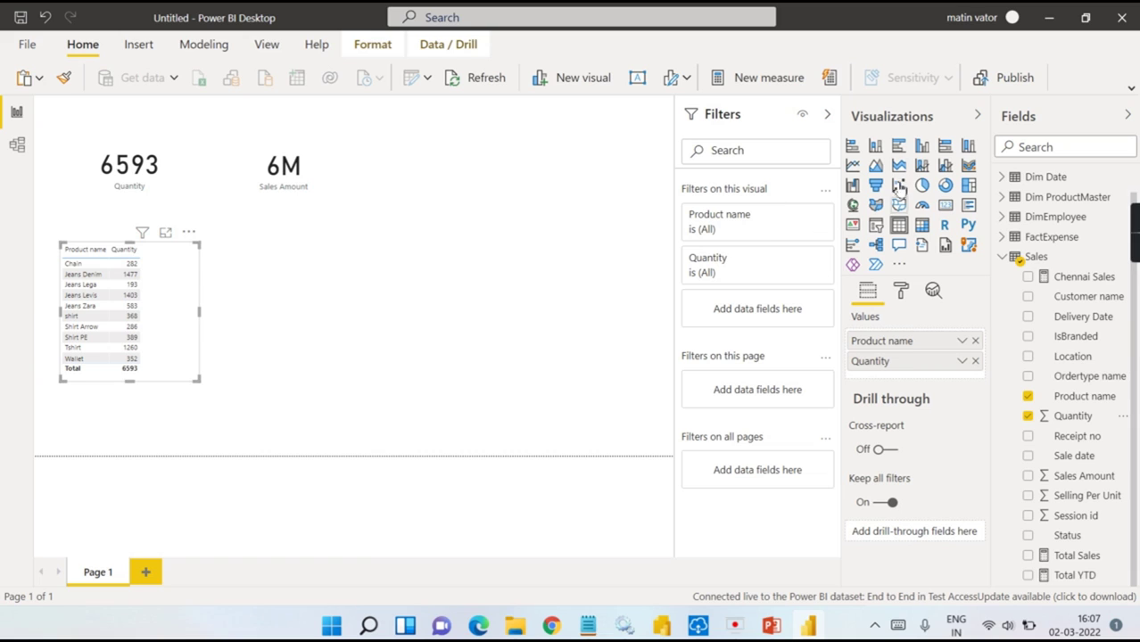
{"action": "left_click", "coordinate": [899, 146]}
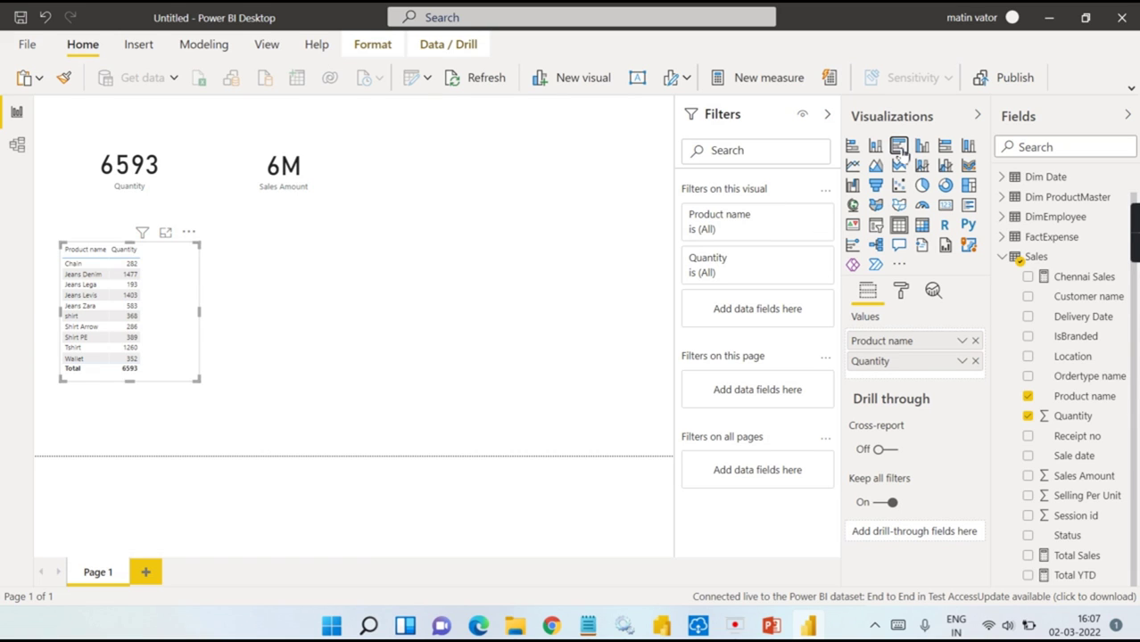
{"action": "left_click", "coordinate": [900, 292]}
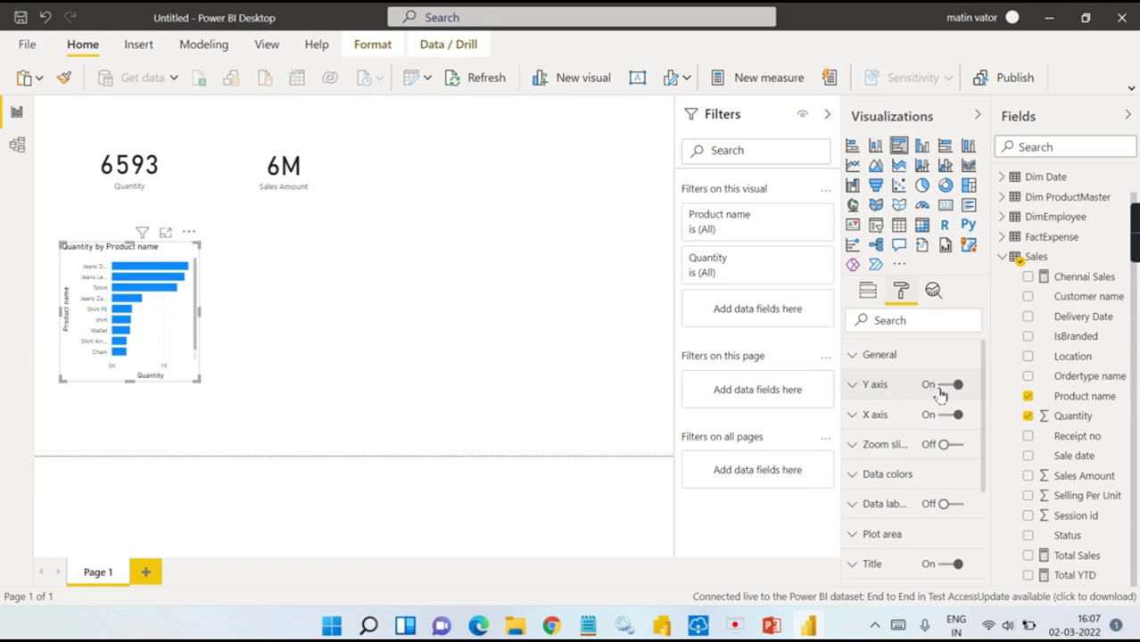
{"action": "left_click", "coordinate": [901, 390]}
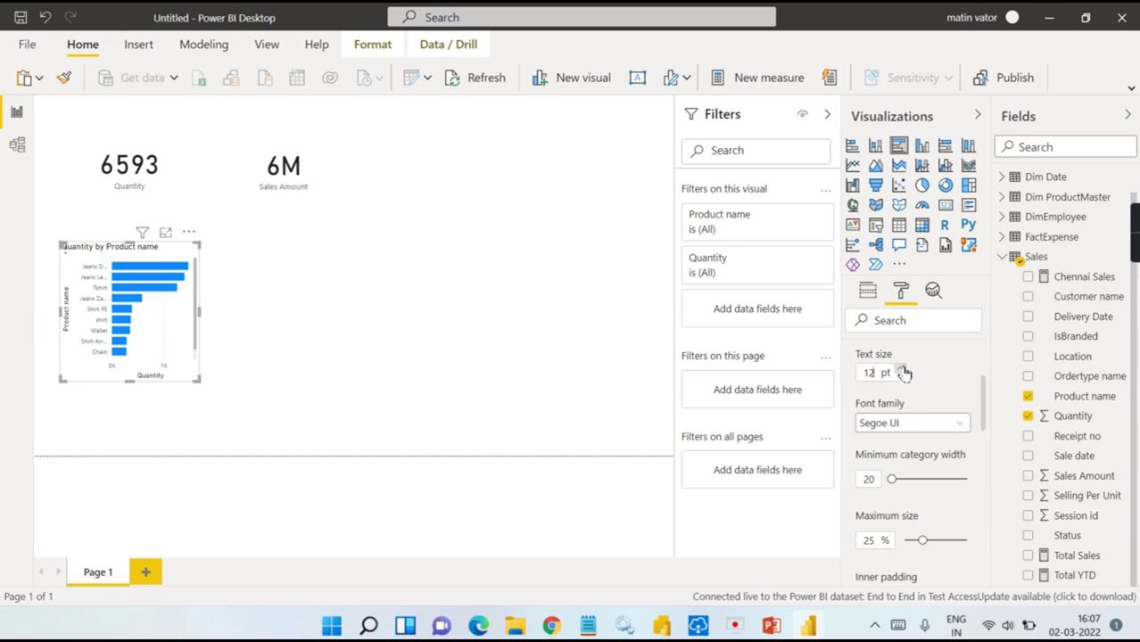
{"action": "left_click", "coordinate": [900, 369]}
{"action": "left_click", "coordinate": [900, 369]}
{"action": "left_click", "coordinate": [899, 370]}
Step: Enlarge the Sales Amount card's category label to 14 pt
{"action": "left_click", "coordinate": [318, 179]}
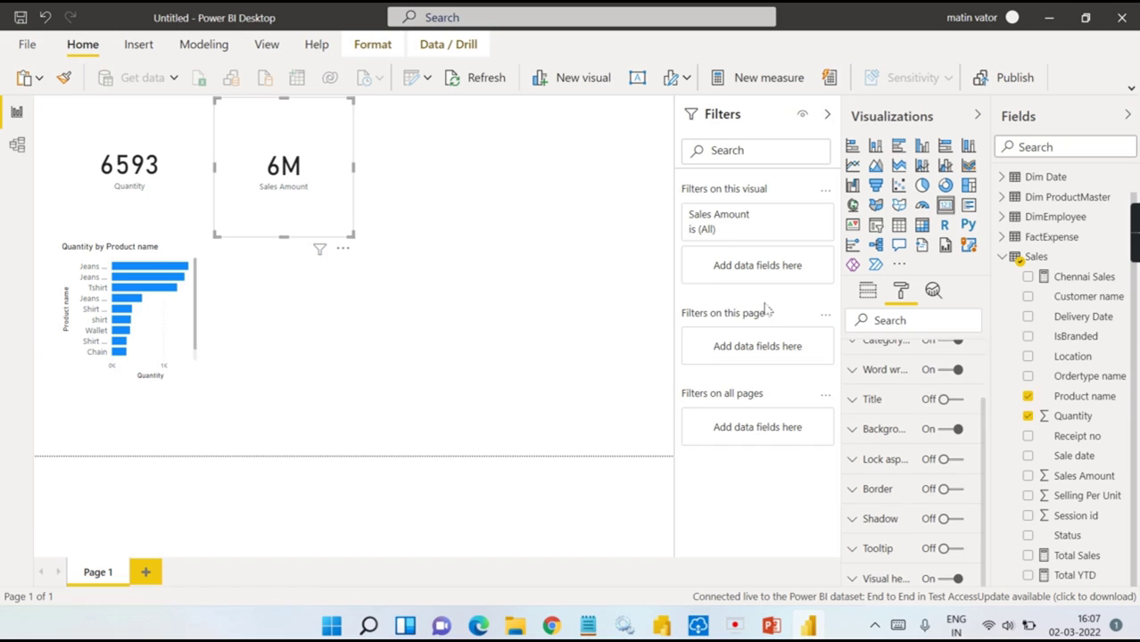
{"action": "left_click", "coordinate": [889, 348]}
{"action": "scroll", "coordinate": [907, 379], "scroll_direction": "up", "scroll_amount": 1}
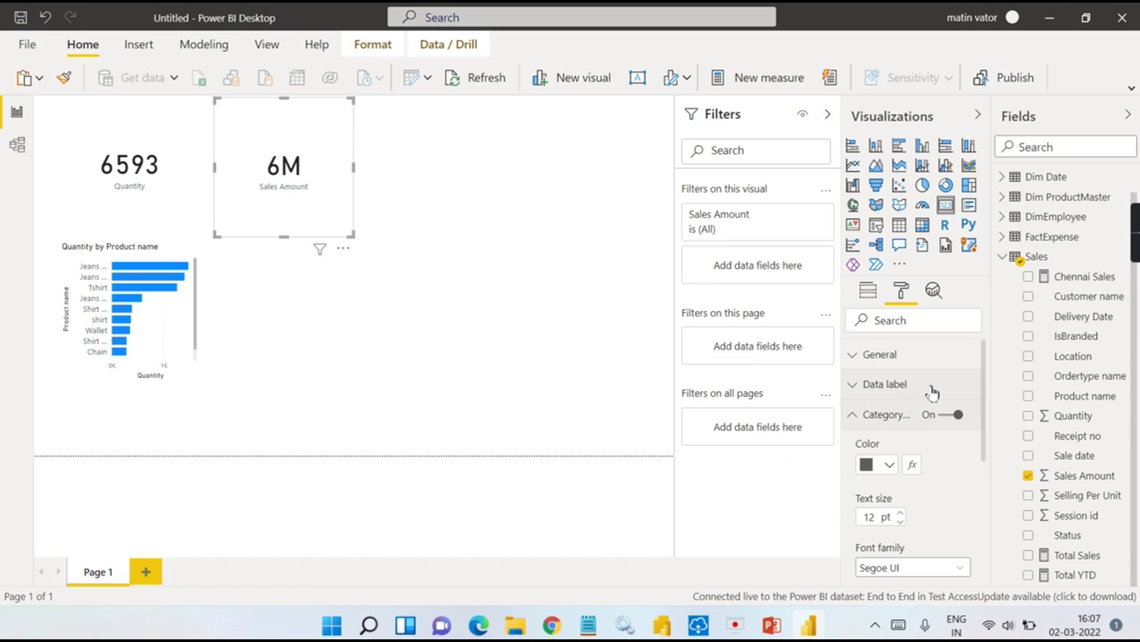
{"action": "left_click", "coordinate": [899, 513]}
{"action": "left_click", "coordinate": [899, 513]}
{"action": "left_click", "coordinate": [129, 170]}
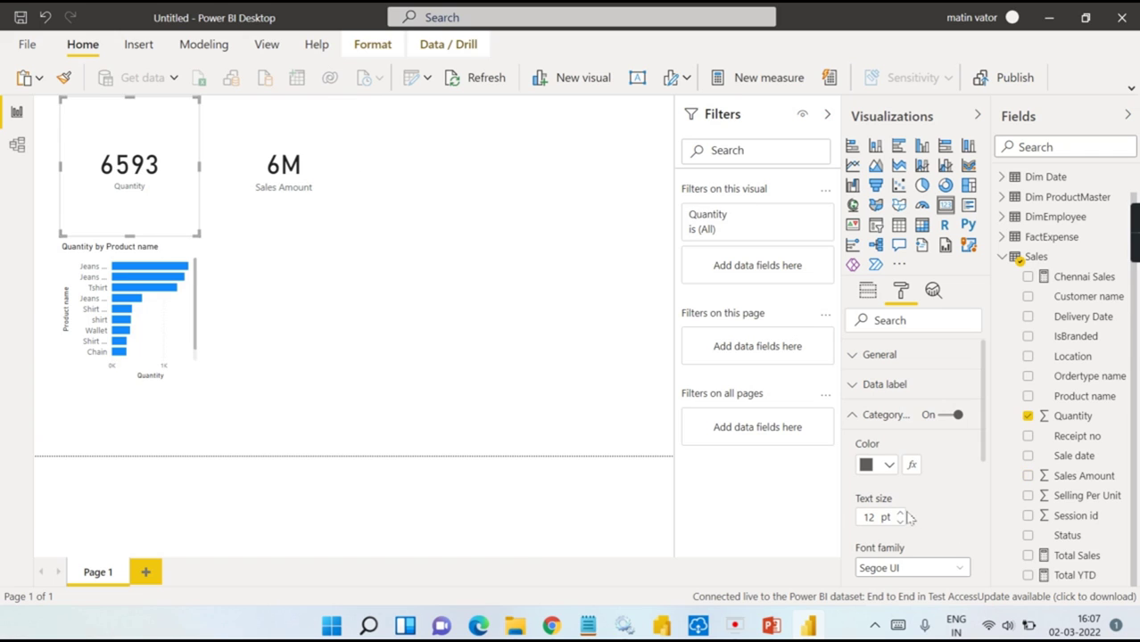
Step: Enlarge the bar chart so full product names show, and tidy the side panes
{"action": "left_click", "coordinate": [195, 380]}
{"action": "left_click_drag", "start_coordinate": [195, 380], "coordinate": [331, 451]}
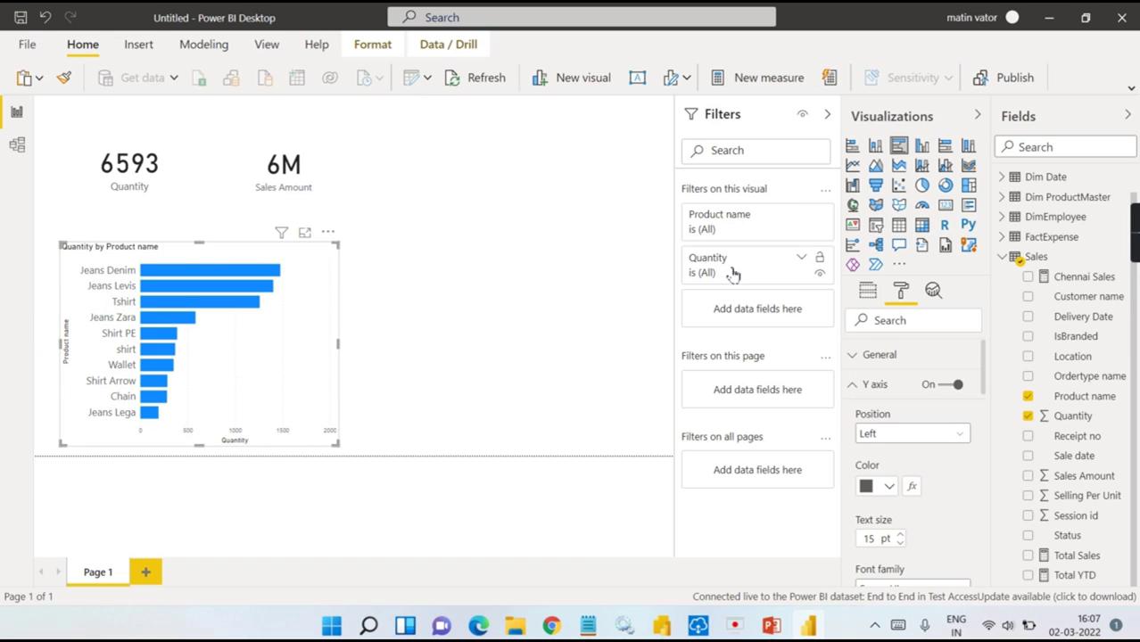
{"action": "left_click", "coordinate": [461, 265]}
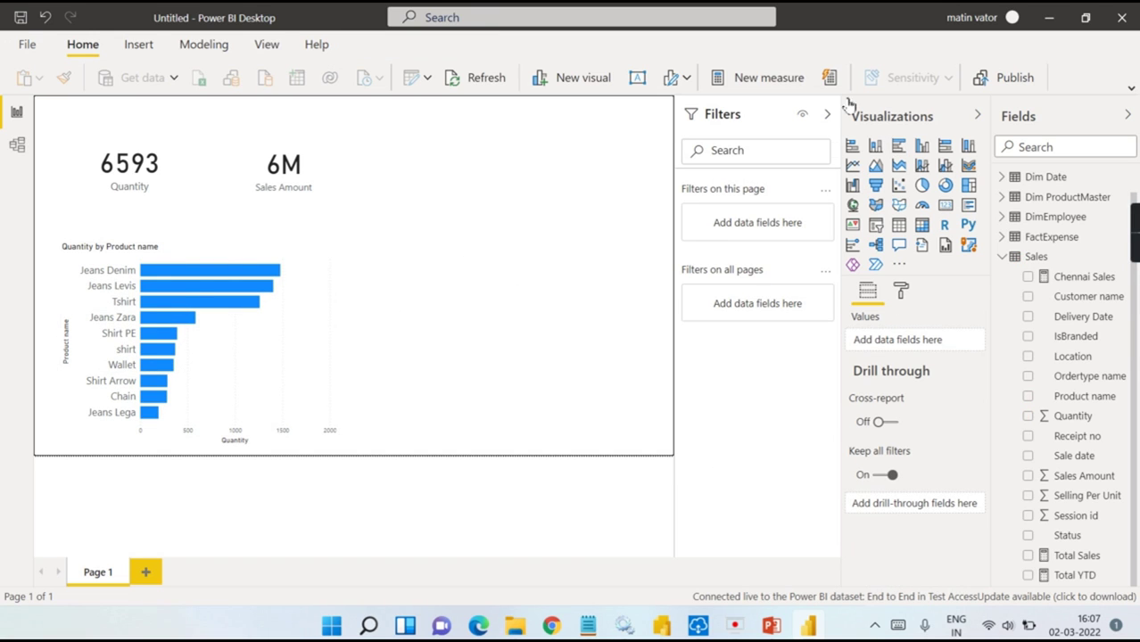
{"action": "left_click", "coordinate": [977, 115]}
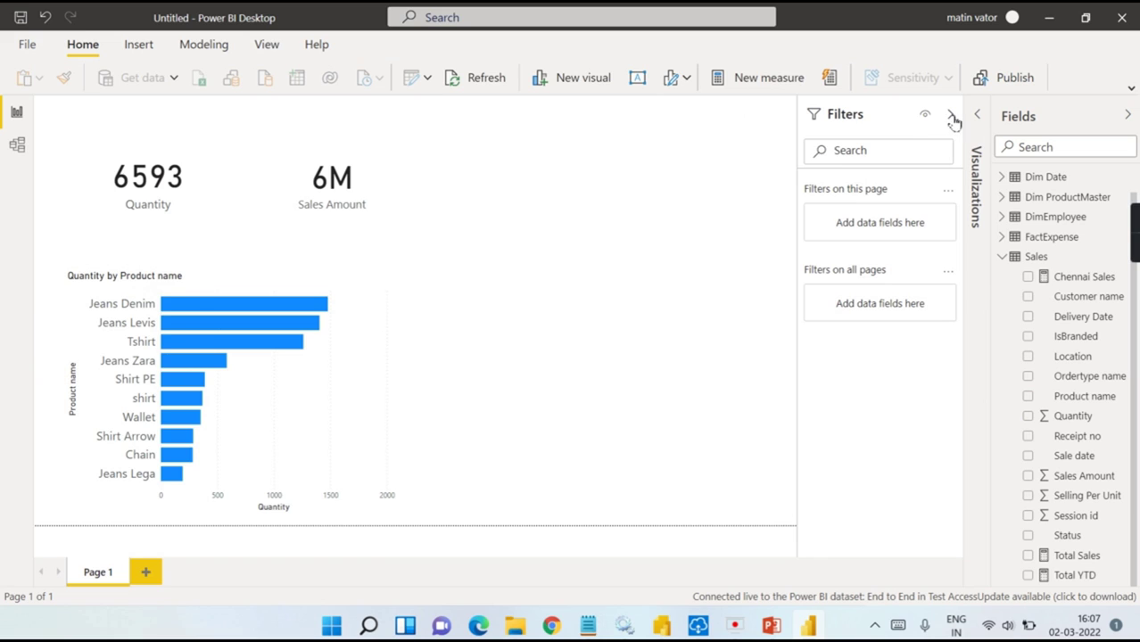
{"action": "left_click", "coordinate": [951, 115]}
{"action": "left_click", "coordinate": [977, 114]}
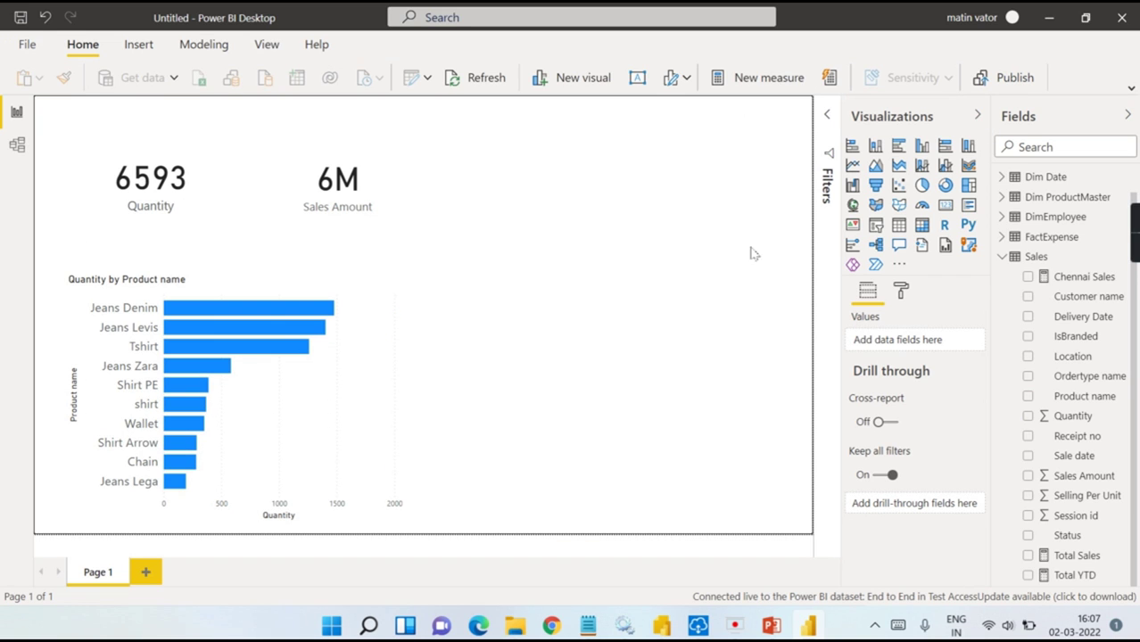
Step: Give the page a light grey background at 7% transparency
{"action": "left_click", "coordinate": [900, 290]}
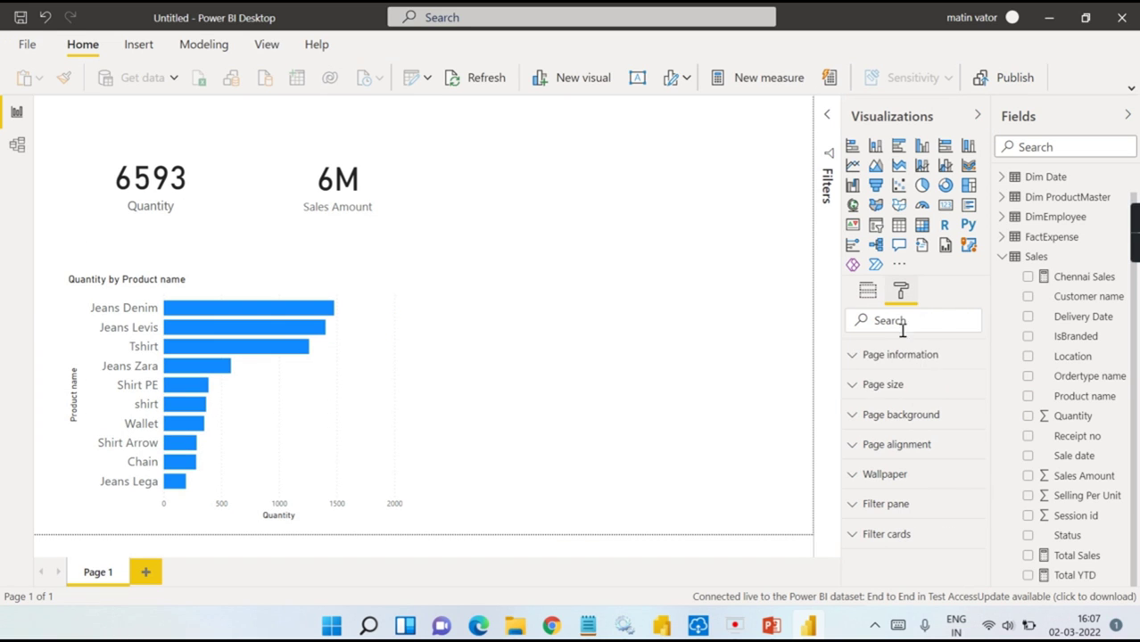
{"action": "left_click", "coordinate": [887, 415]}
{"action": "left_click", "coordinate": [877, 470]}
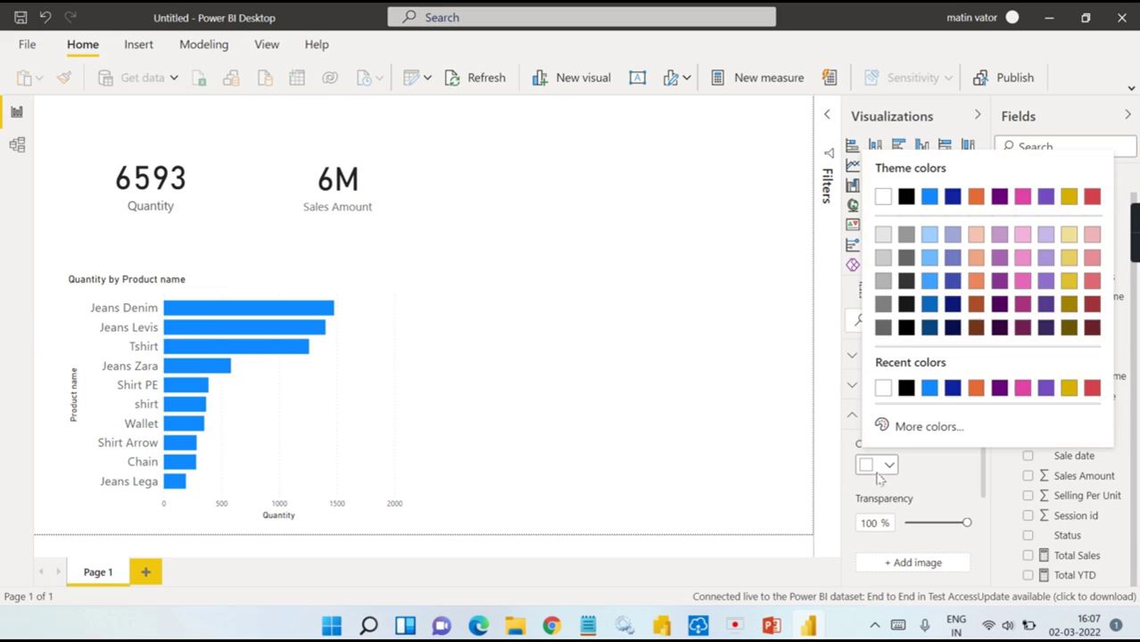
{"action": "left_click", "coordinate": [883, 257]}
{"action": "left_click", "coordinate": [908, 522]}
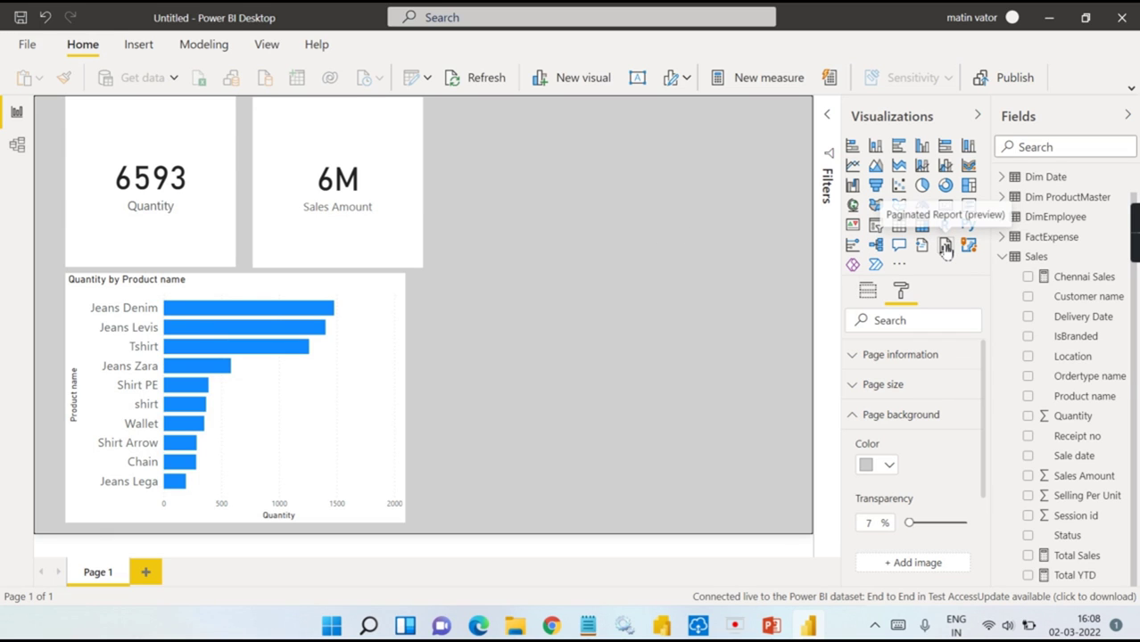
Step: Add a paginated report visual beside the cards, shrink both cards, and shift the bar chart left
{"action": "left_click", "coordinate": [946, 247]}
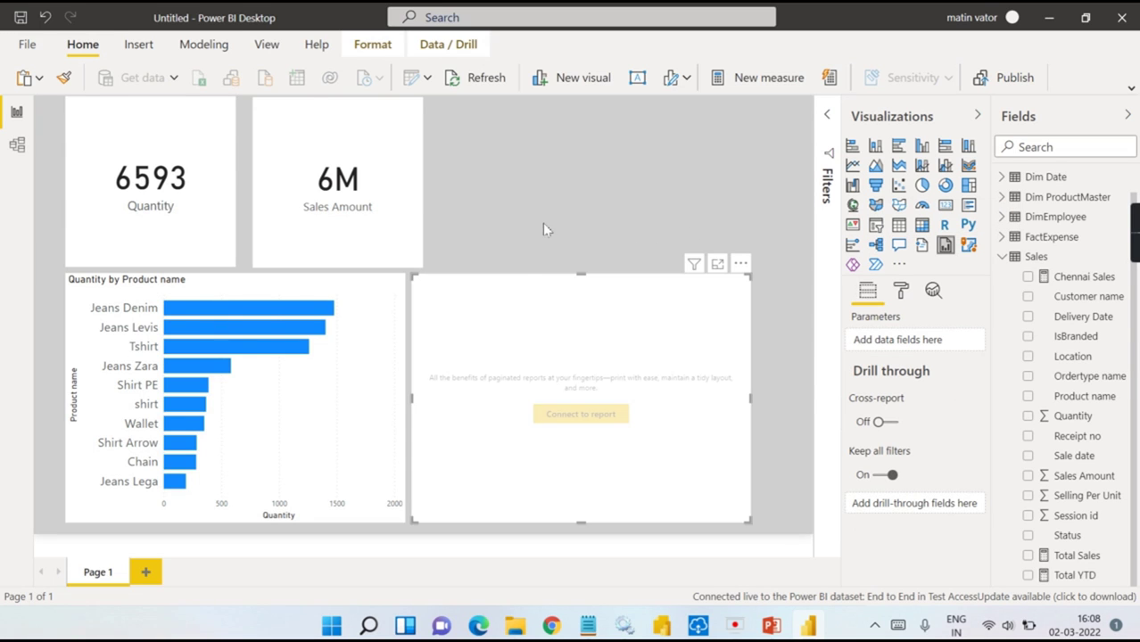
{"action": "left_click_drag", "start_coordinate": [521, 294], "coordinate": [534, 243]}
{"action": "left_click_drag", "start_coordinate": [234, 211], "coordinate": [203, 211]}
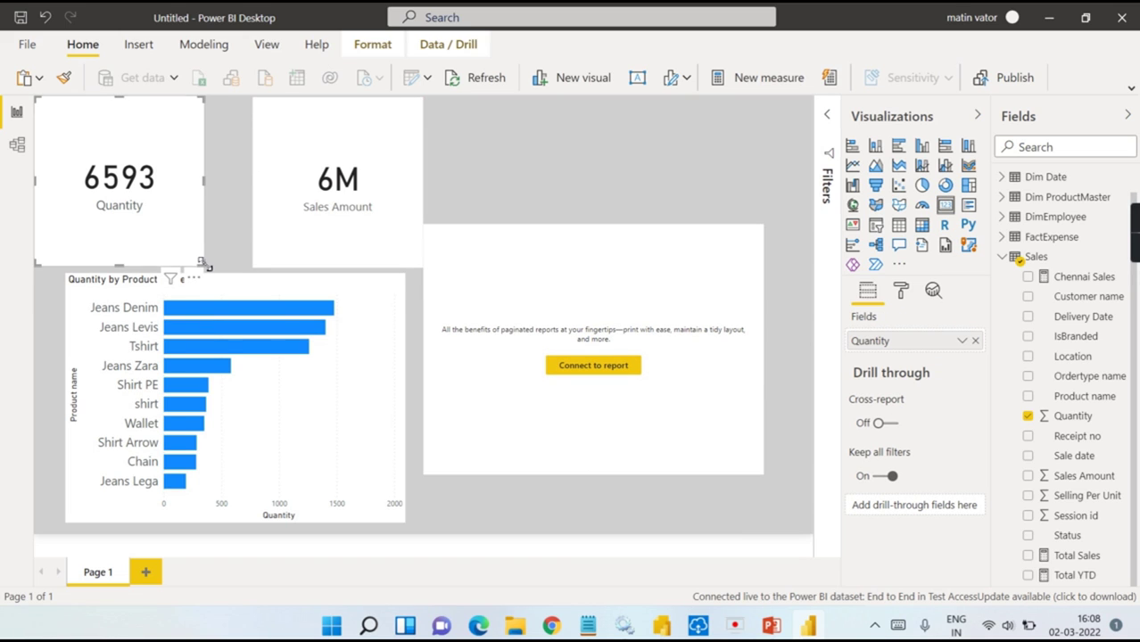
{"action": "left_click_drag", "start_coordinate": [204, 264], "coordinate": [191, 217]}
{"action": "left_click", "coordinate": [414, 256]}
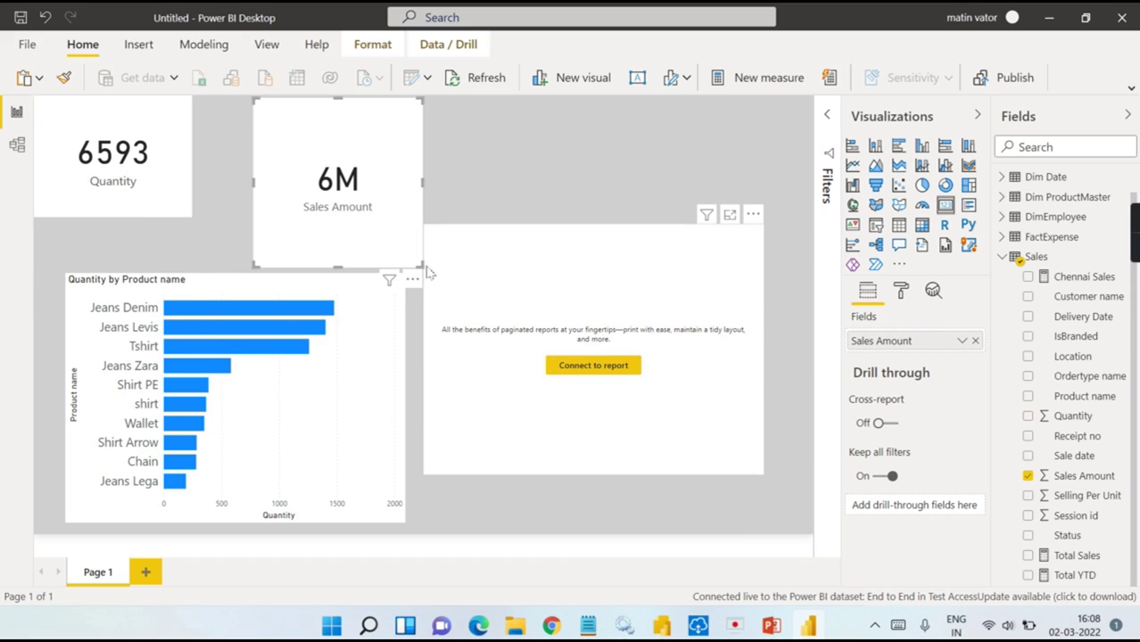
{"action": "left_click_drag", "start_coordinate": [423, 265], "coordinate": [325, 215]}
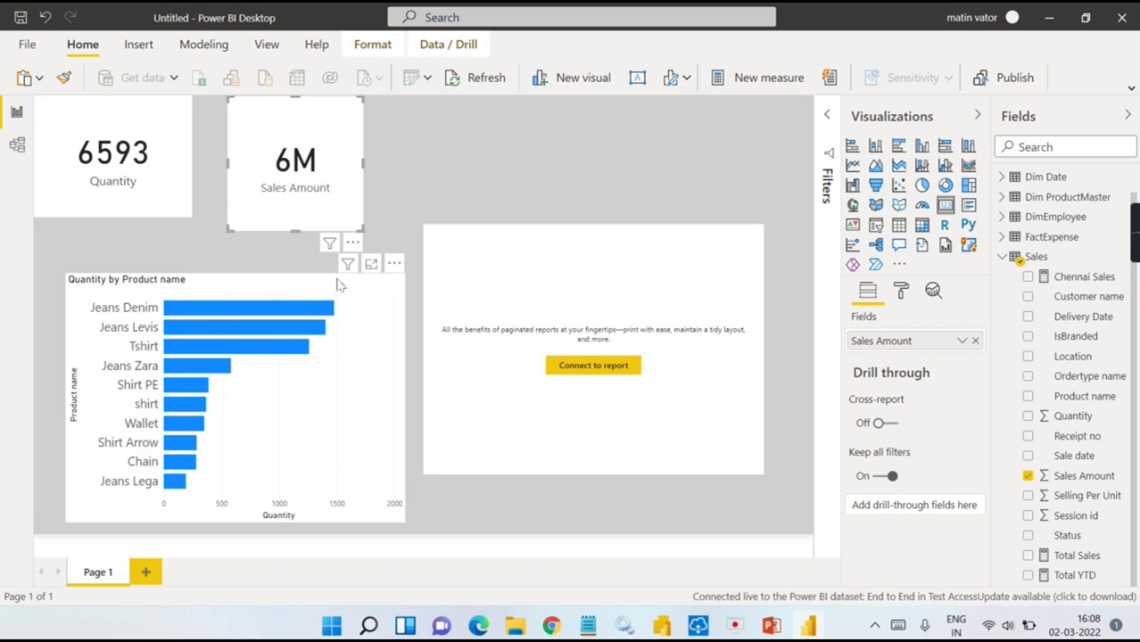
{"action": "left_click_drag", "start_coordinate": [336, 284], "coordinate": [305, 275]}
{"action": "left_click", "coordinate": [537, 263]}
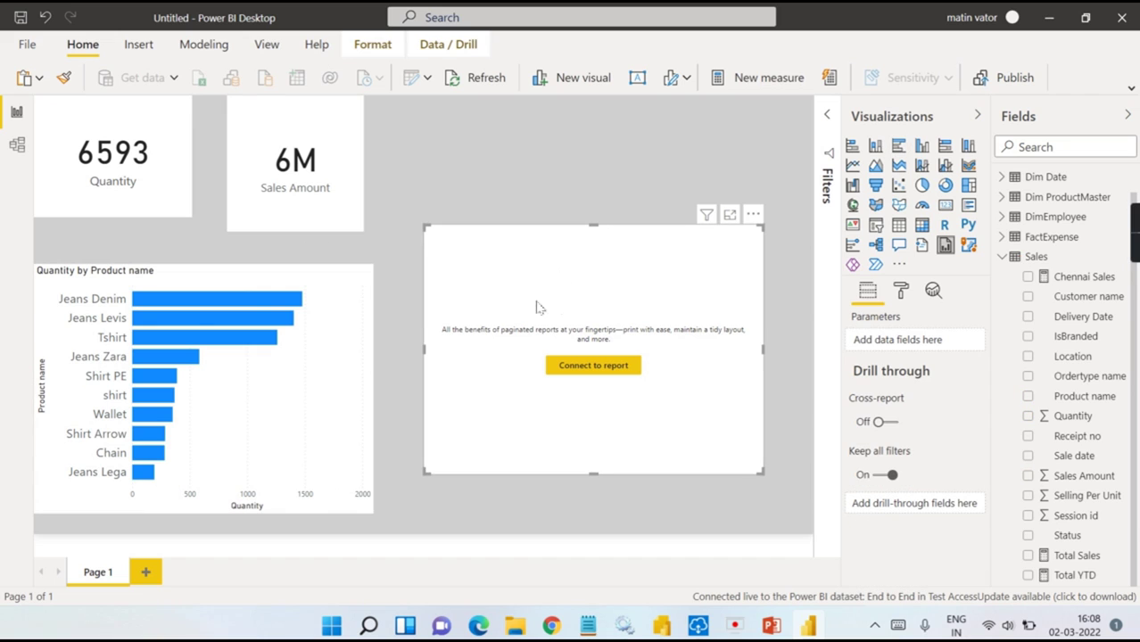
Step: Choose First Paginated Reports from the Paginated Report Demo list as the report to embed
{"action": "left_click", "coordinate": [613, 373]}
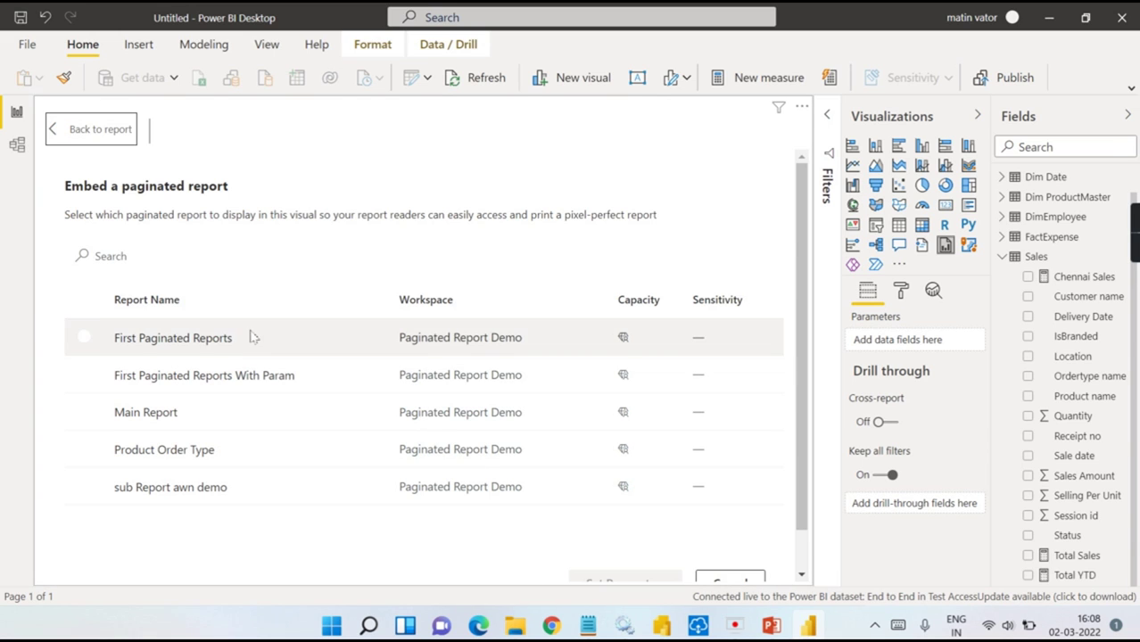
{"action": "scroll", "coordinate": [439, 428], "scroll_direction": "down", "scroll_amount": 1}
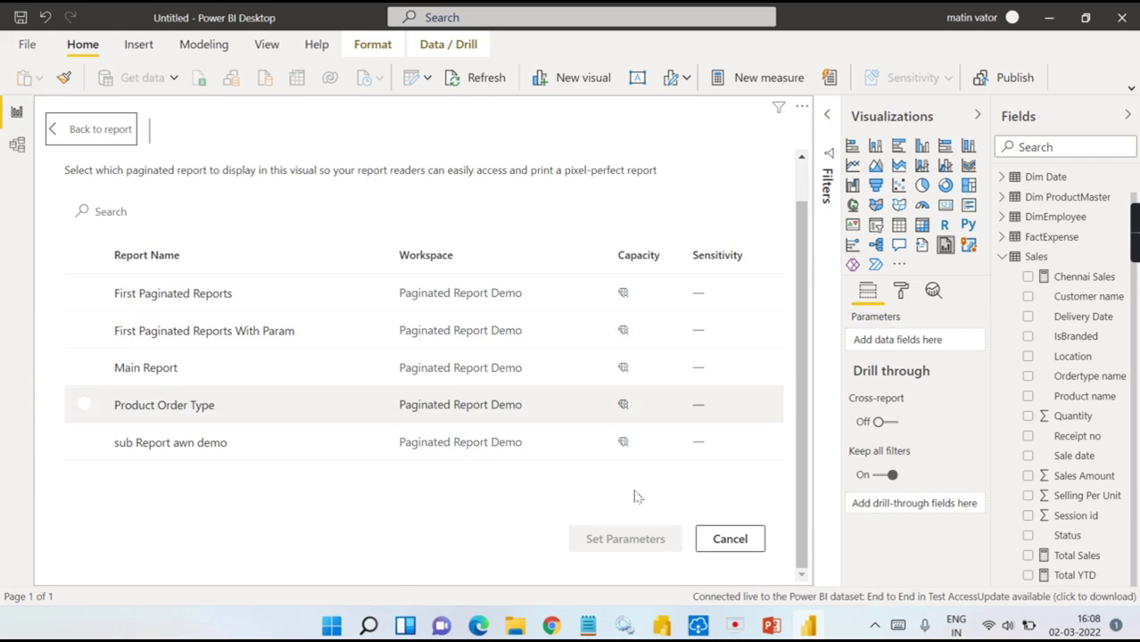
{"action": "left_click", "coordinate": [129, 302]}
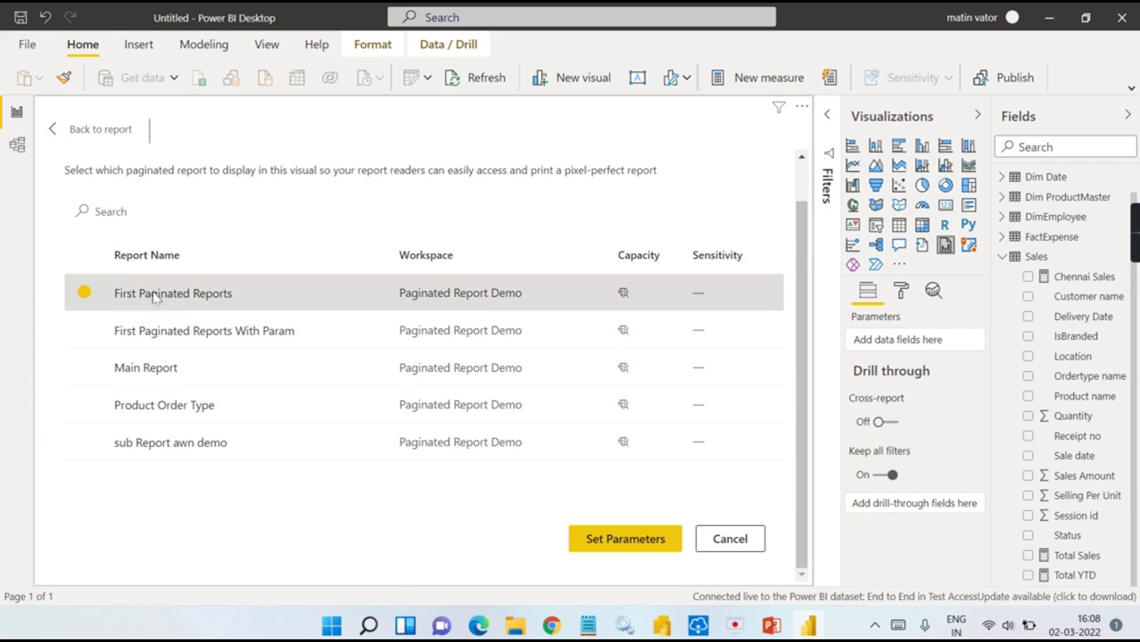
Step: Skip parameter mapping, since First Paginated Reports has none, and load it into the visual
{"action": "left_click", "coordinate": [625, 540]}
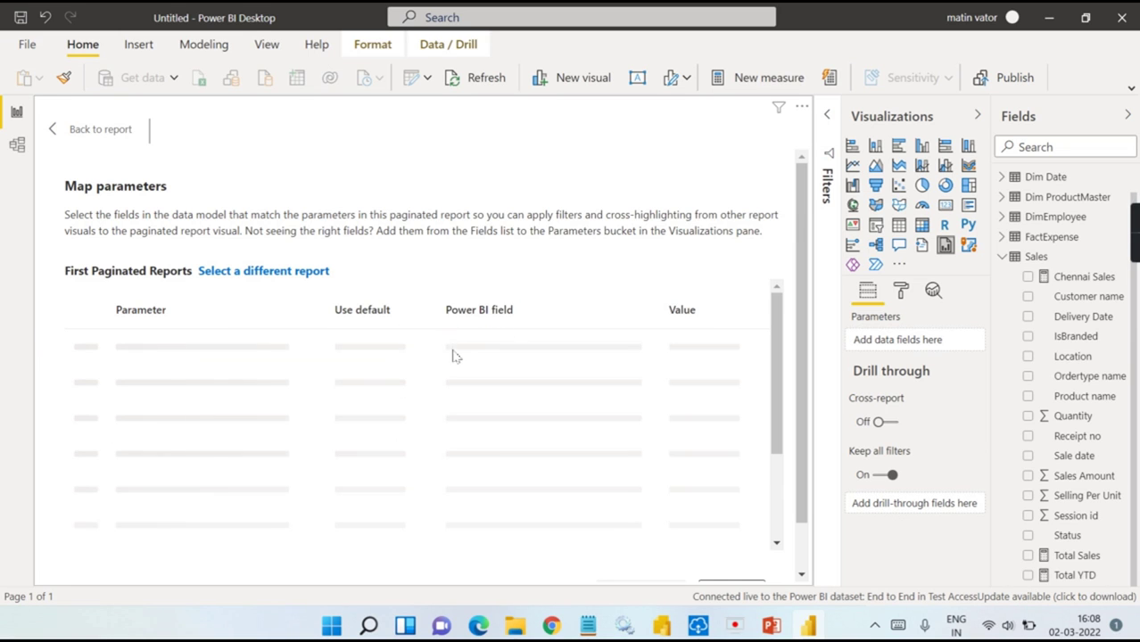
{"action": "scroll", "coordinate": [542, 291], "scroll_direction": "down", "scroll_amount": 5}
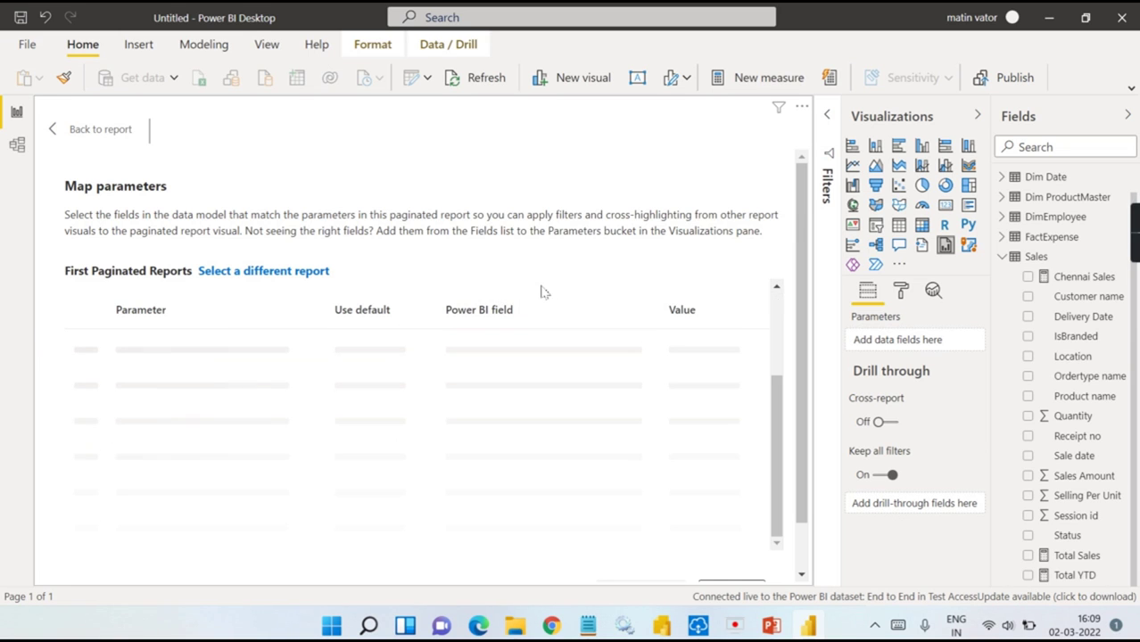
{"action": "scroll", "coordinate": [713, 370], "scroll_direction": "down", "scroll_amount": 2}
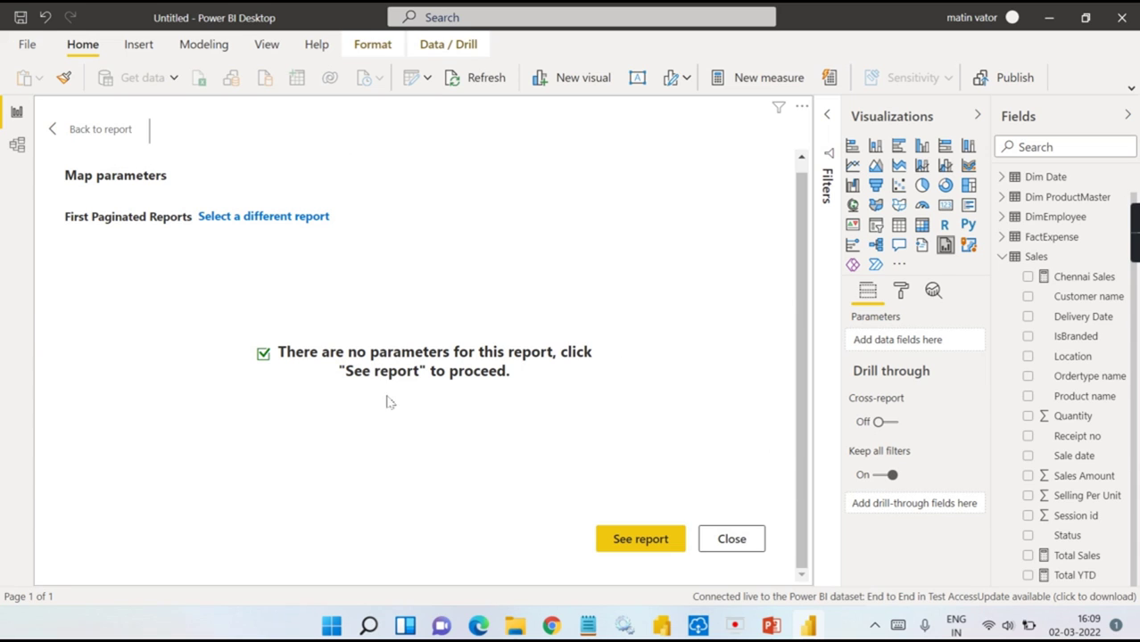
{"action": "left_click", "coordinate": [641, 538]}
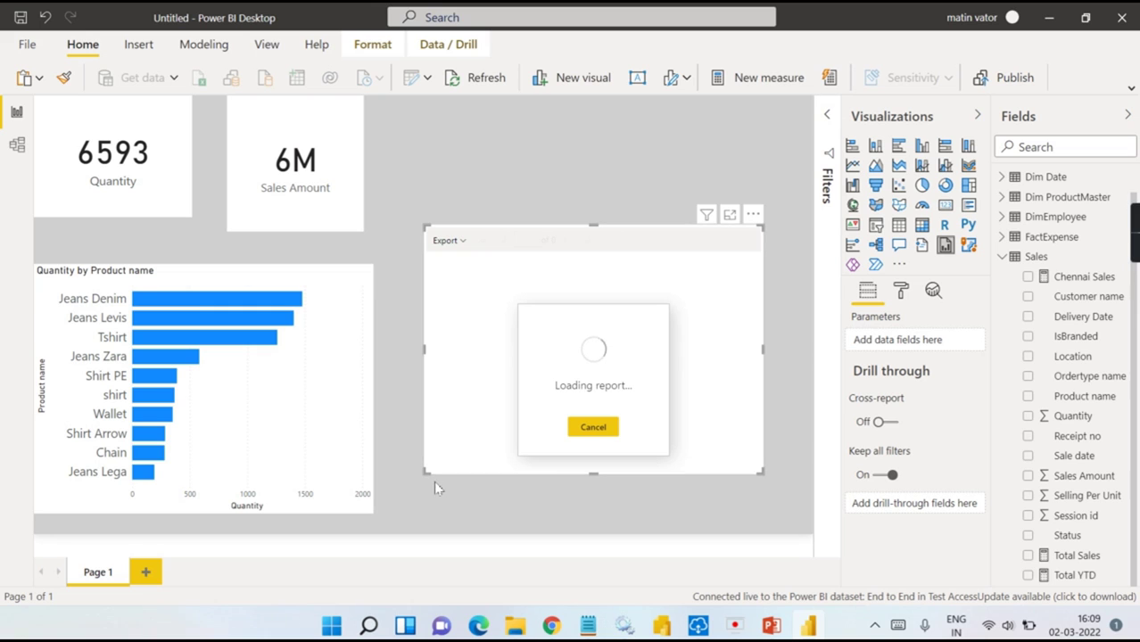
Step: Cross-filter the page by Jeans Zara, then Tshirt, then clear the bar chart filter
{"action": "scroll", "coordinate": [758, 338], "scroll_direction": "down", "scroll_amount": 3}
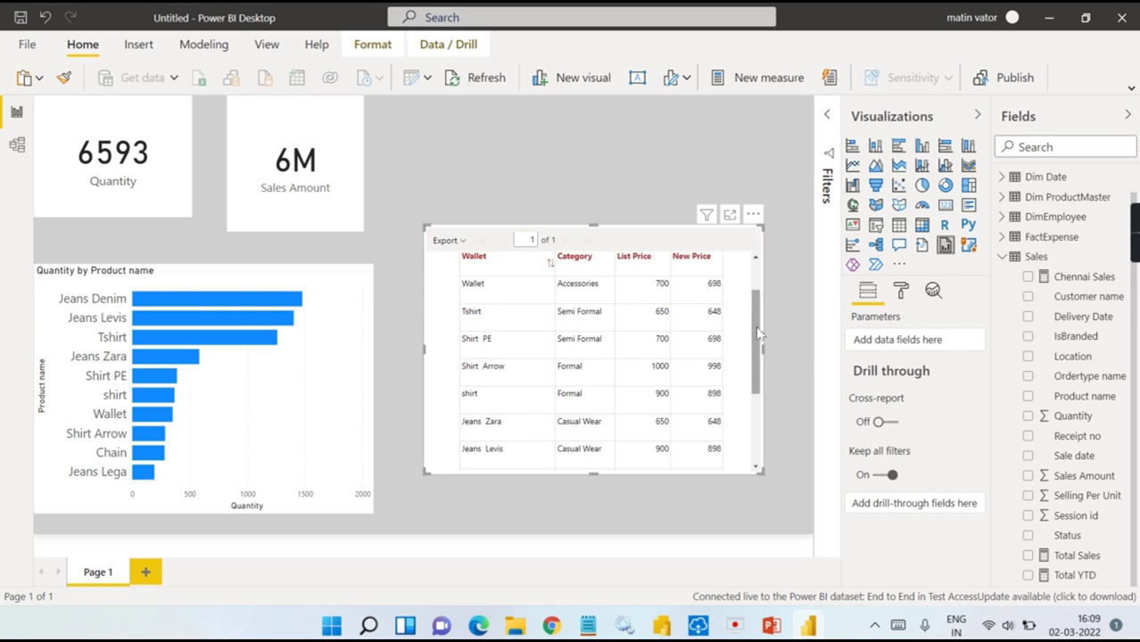
{"action": "scroll", "coordinate": [756, 357], "scroll_direction": "up", "scroll_amount": 3}
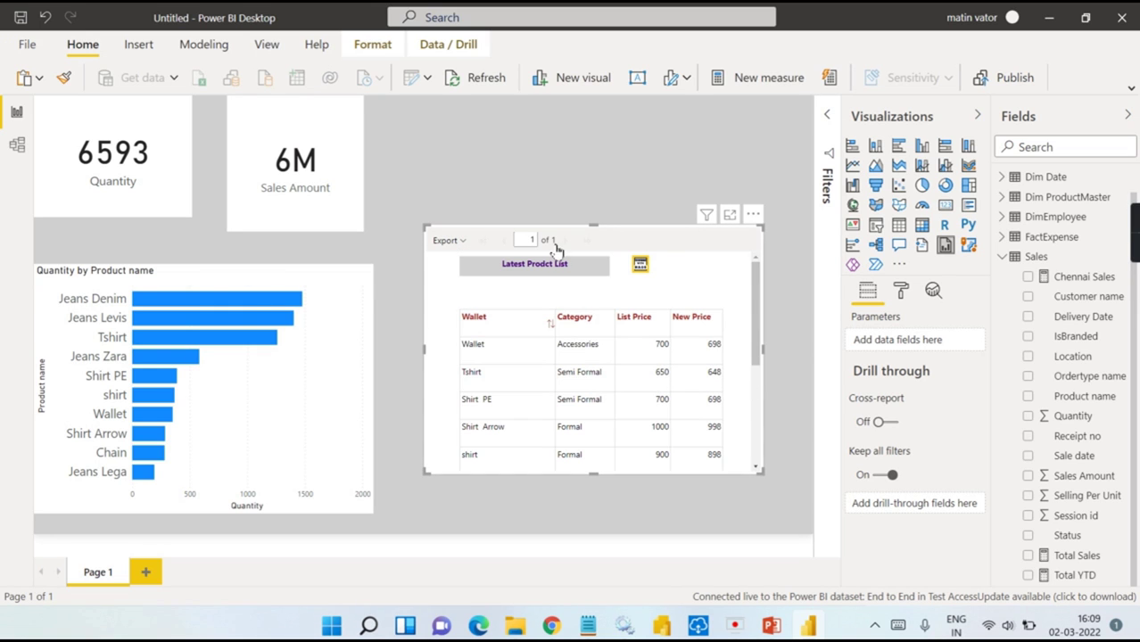
{"action": "left_click", "coordinate": [159, 359]}
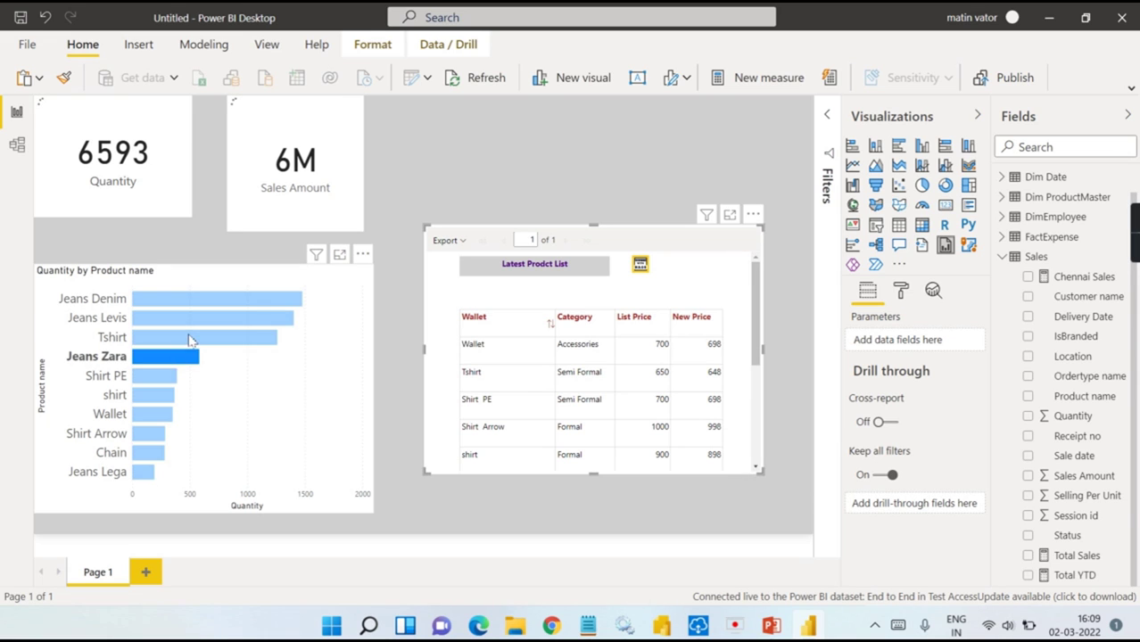
{"action": "left_click", "coordinate": [190, 338]}
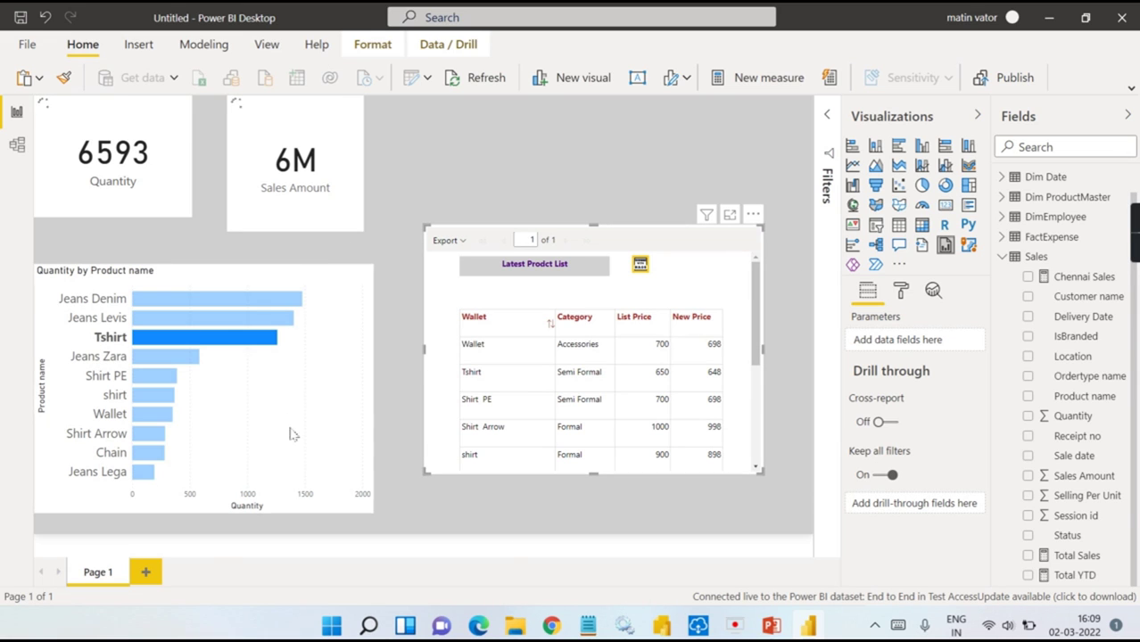
{"action": "left_click", "coordinate": [226, 337]}
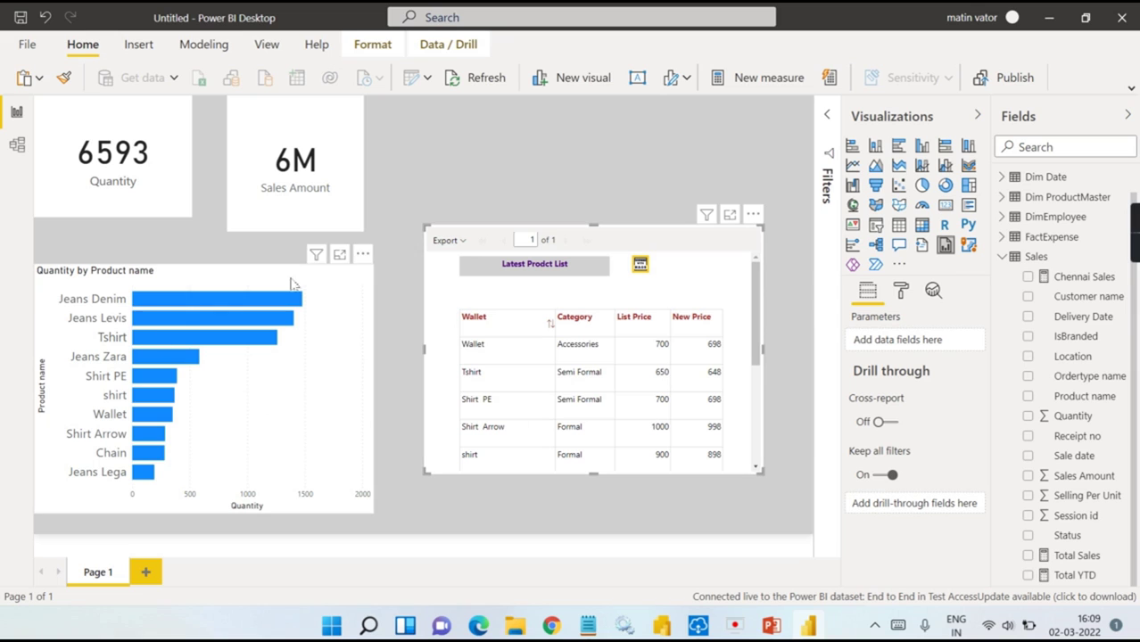
Step: Scroll the embedded product list, then bring up the Paginated Report Demo workspace in Chrome
{"action": "scroll", "coordinate": [724, 333], "scroll_direction": "down", "scroll_amount": 3}
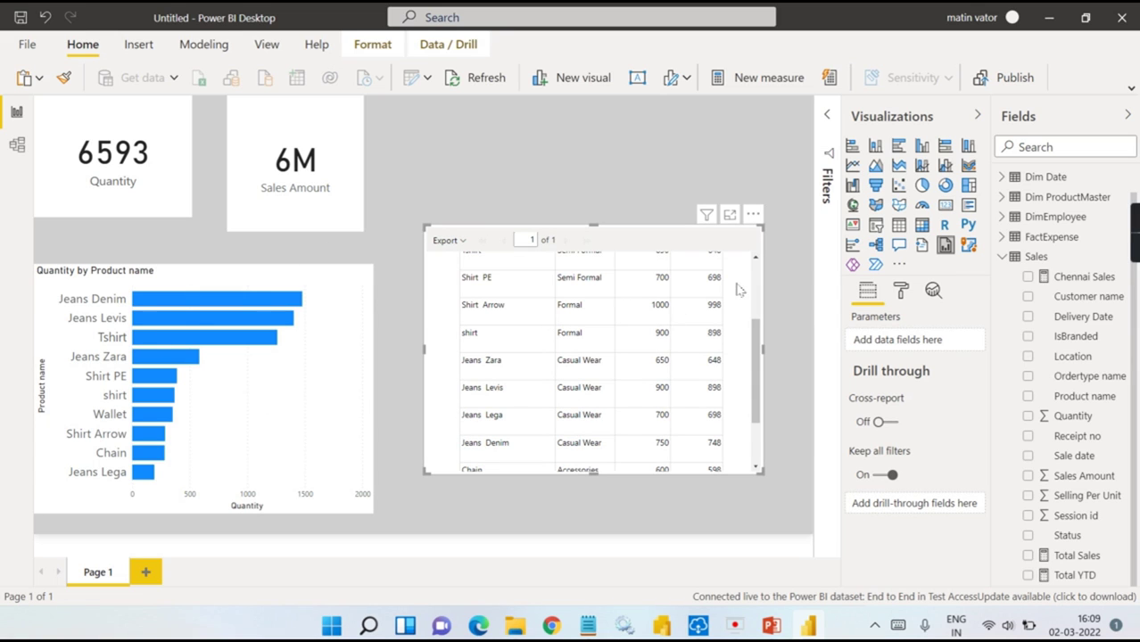
{"action": "scroll", "coordinate": [737, 303], "scroll_direction": "up", "scroll_amount": 3}
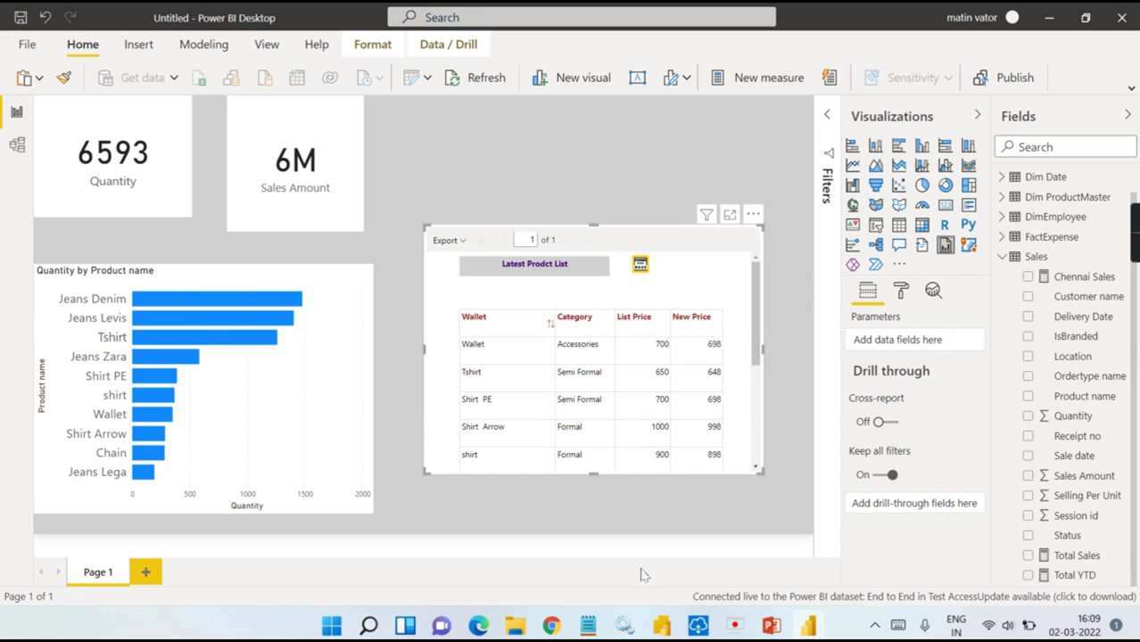
{"action": "left_click", "coordinate": [551, 626]}
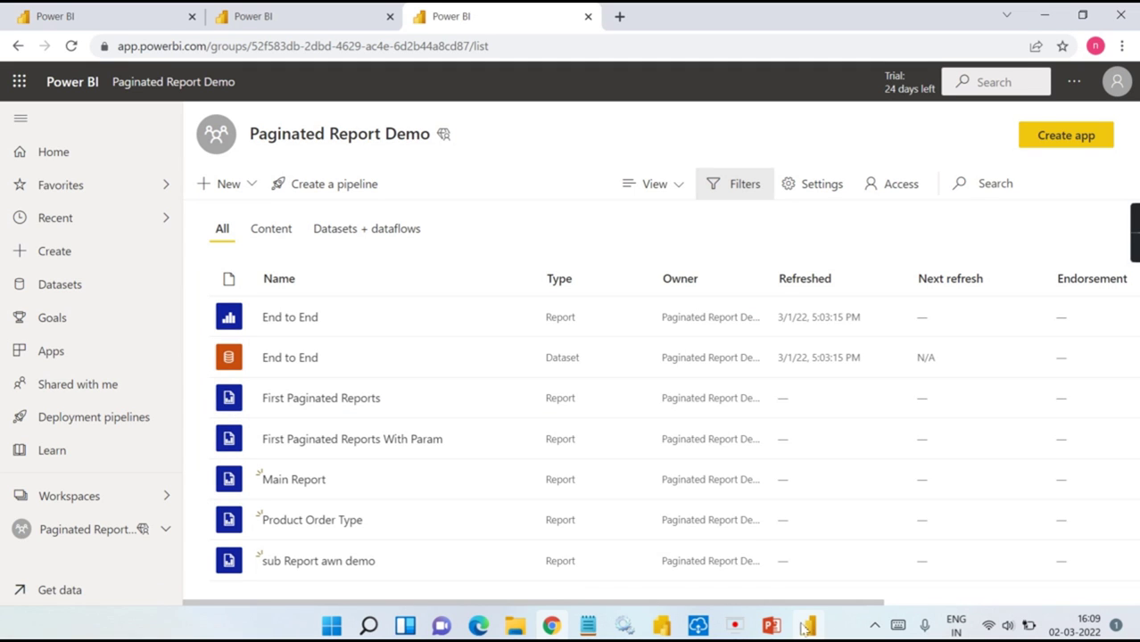
Step: Check the report in Power BI Desktop, then return to the workspace list in the browser
{"action": "mouse_move", "coordinate": [807, 626]}
{"action": "left_click", "coordinate": [795, 535]}
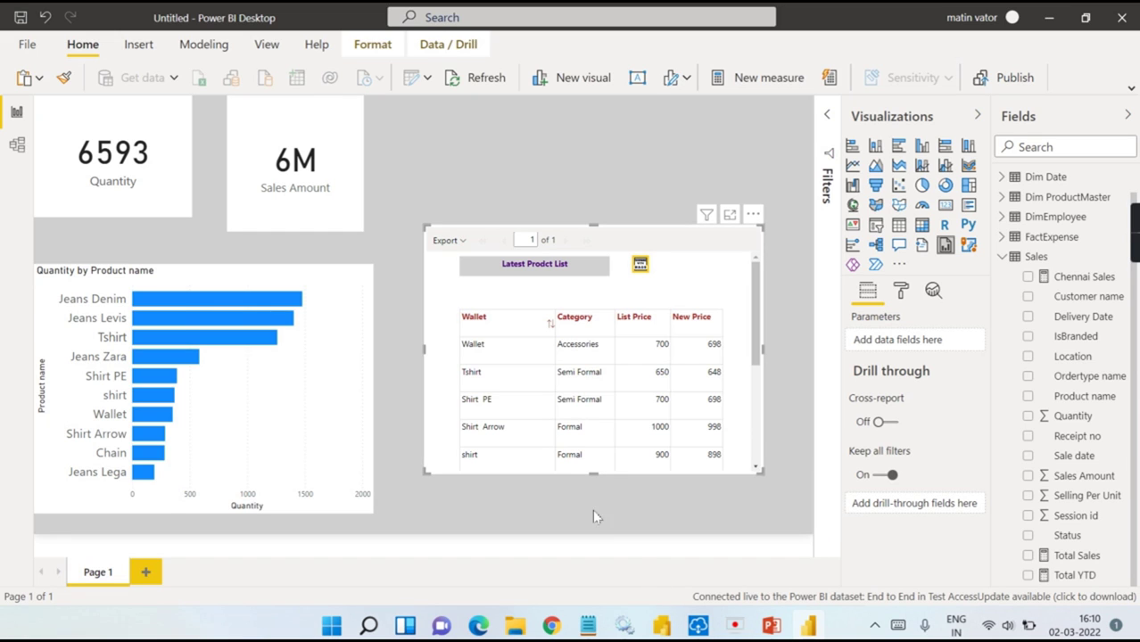
{"action": "left_click", "coordinate": [551, 626]}
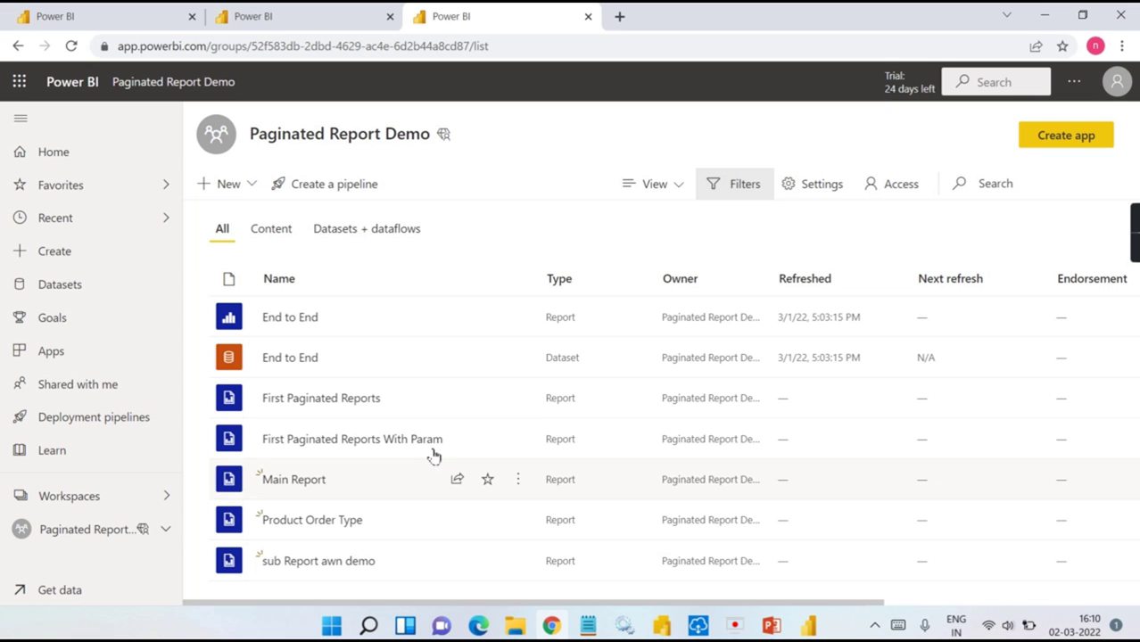
Step: Open the sub Report awn demo report and run it with ReportParameter1 set to Jeans Levis
{"action": "left_click", "coordinate": [288, 565]}
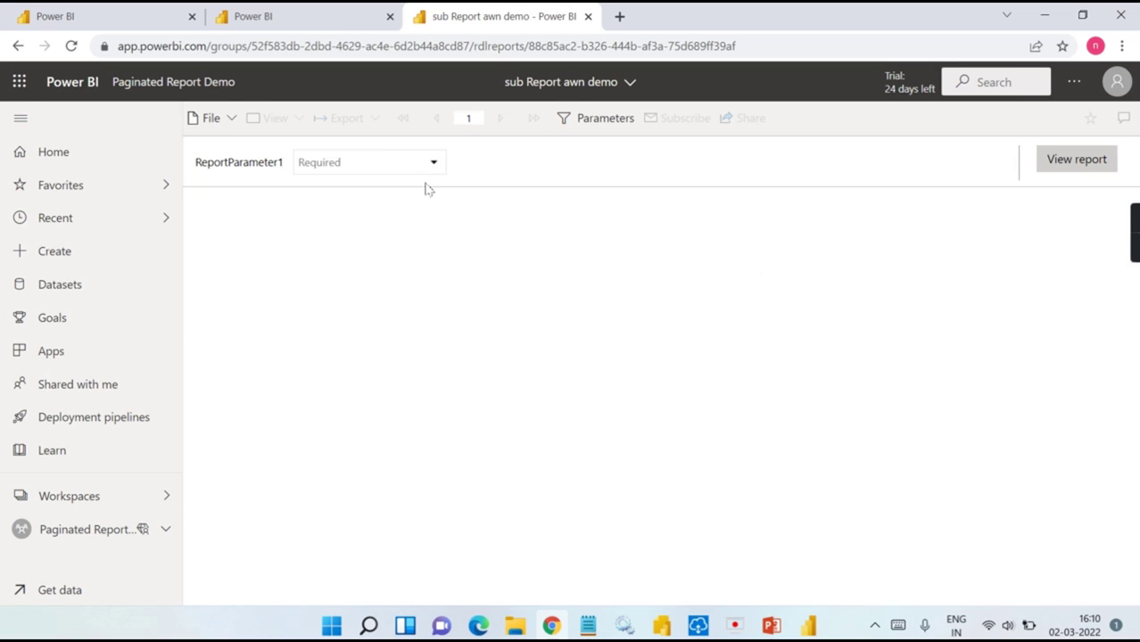
{"action": "left_click", "coordinate": [434, 163]}
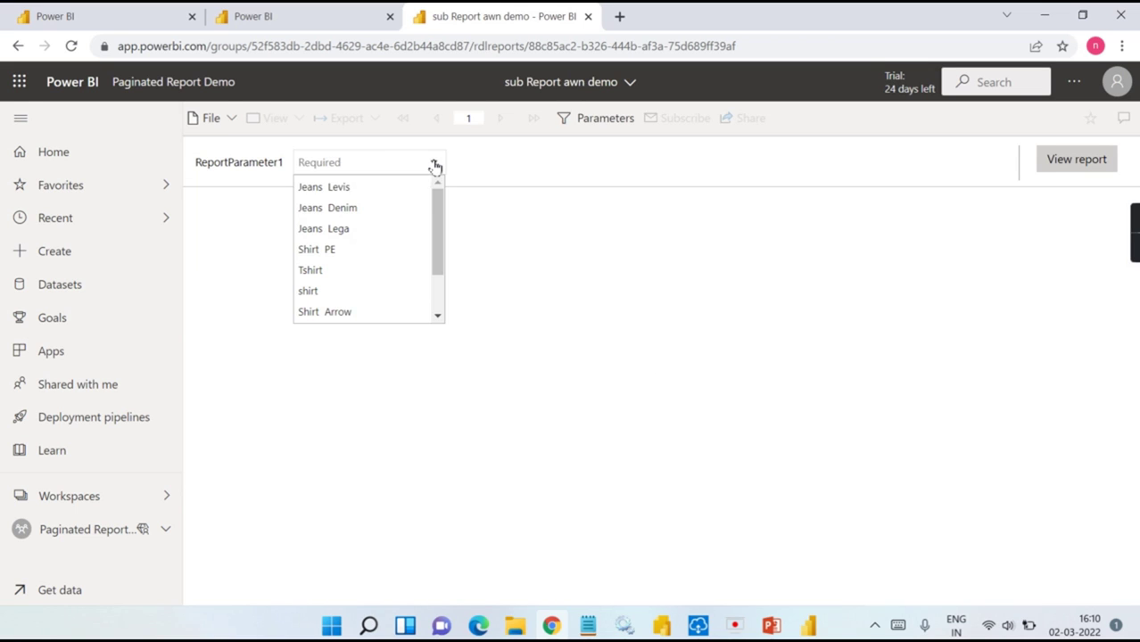
{"action": "left_click", "coordinate": [361, 192]}
{"action": "left_click", "coordinate": [1072, 166]}
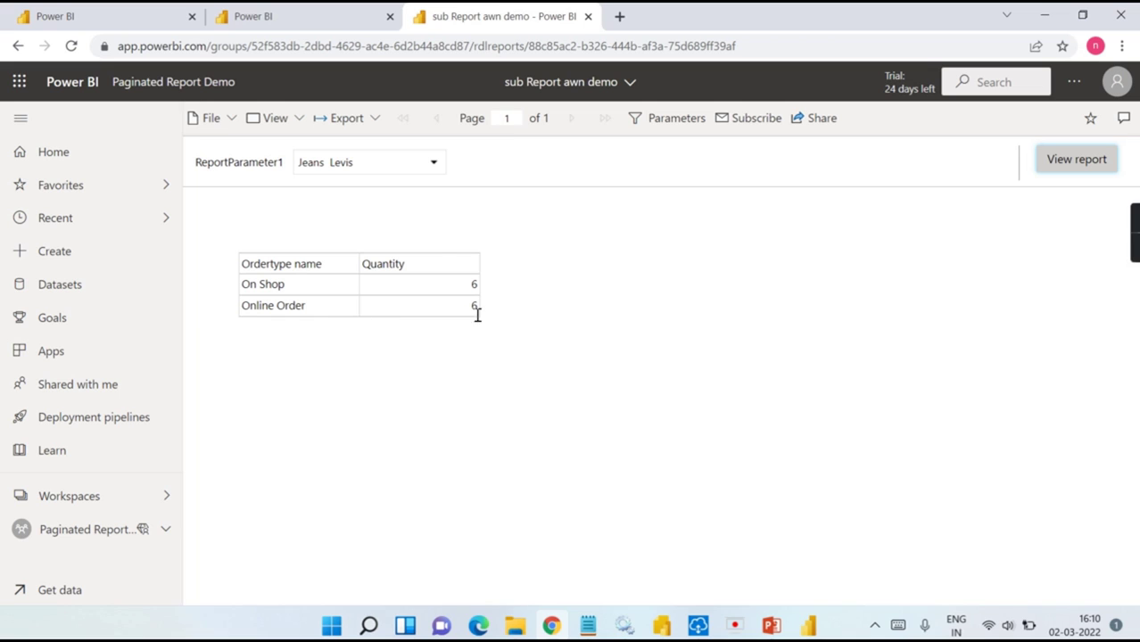
Step: Rerun the report for Shirt PE, then return to the Power BI Desktop report
{"action": "left_click", "coordinate": [406, 162]}
{"action": "left_click", "coordinate": [333, 248]}
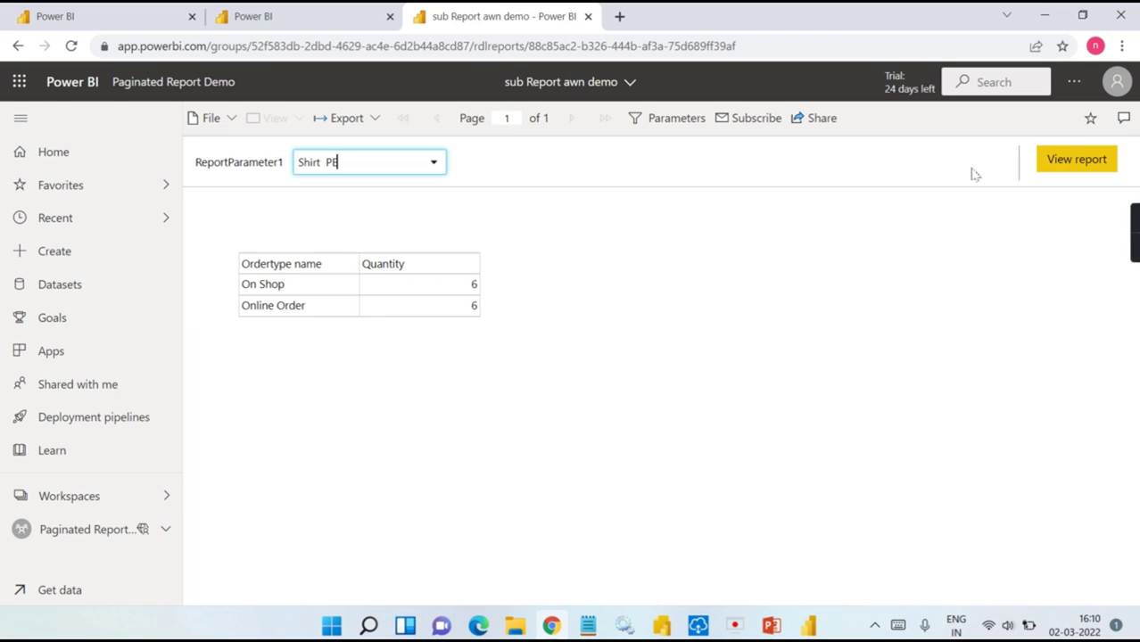
{"action": "left_click", "coordinate": [1081, 159]}
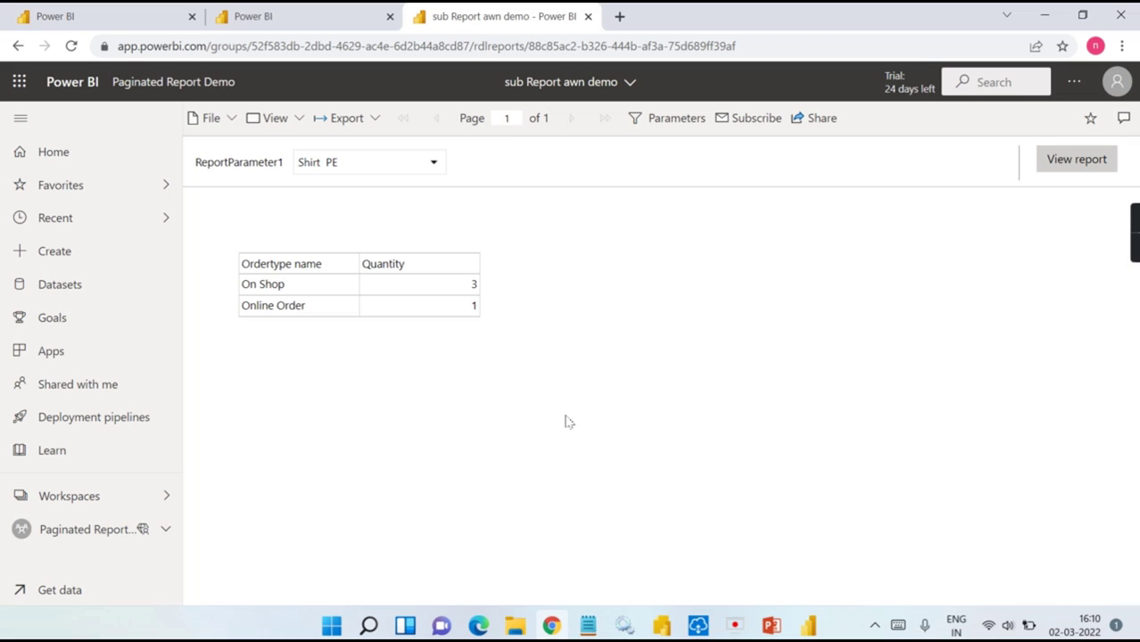
{"action": "mouse_move", "coordinate": [808, 625]}
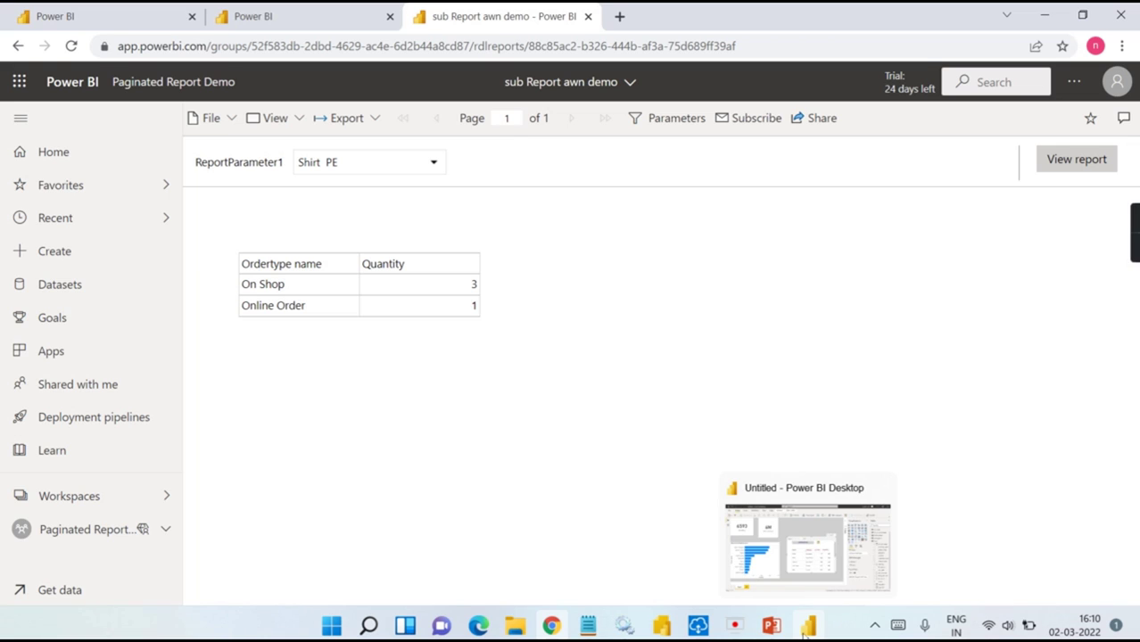
{"action": "left_click", "coordinate": [822, 521]}
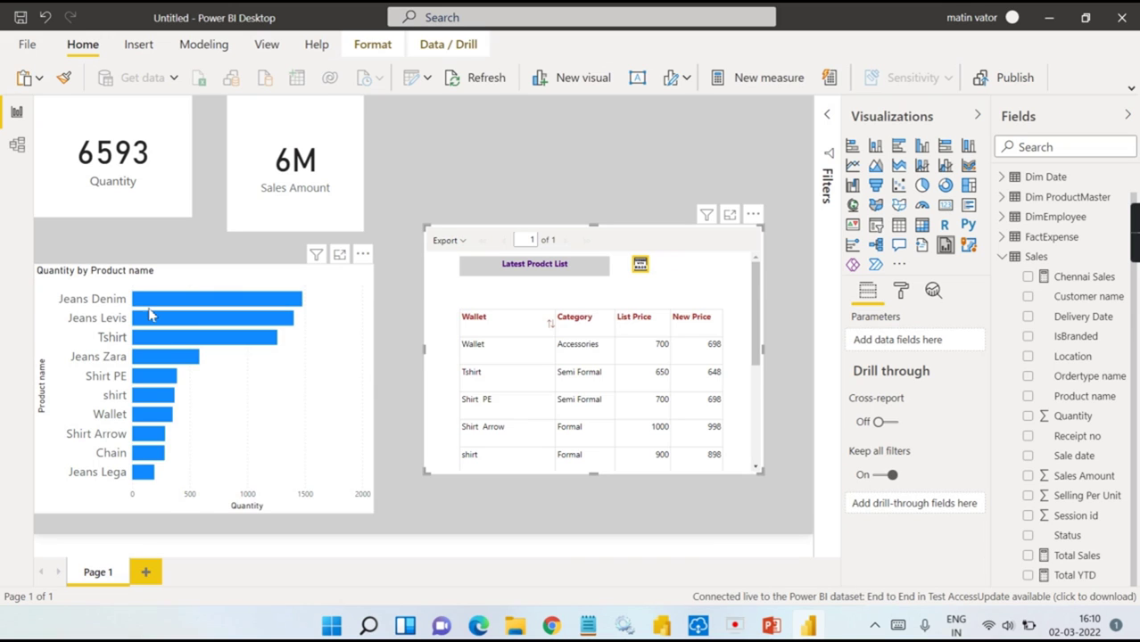
Step: Select the quantity-by-product bar chart, compare with the published report, then select the paginated report visual
{"action": "mouse_move", "coordinate": [153, 301]}
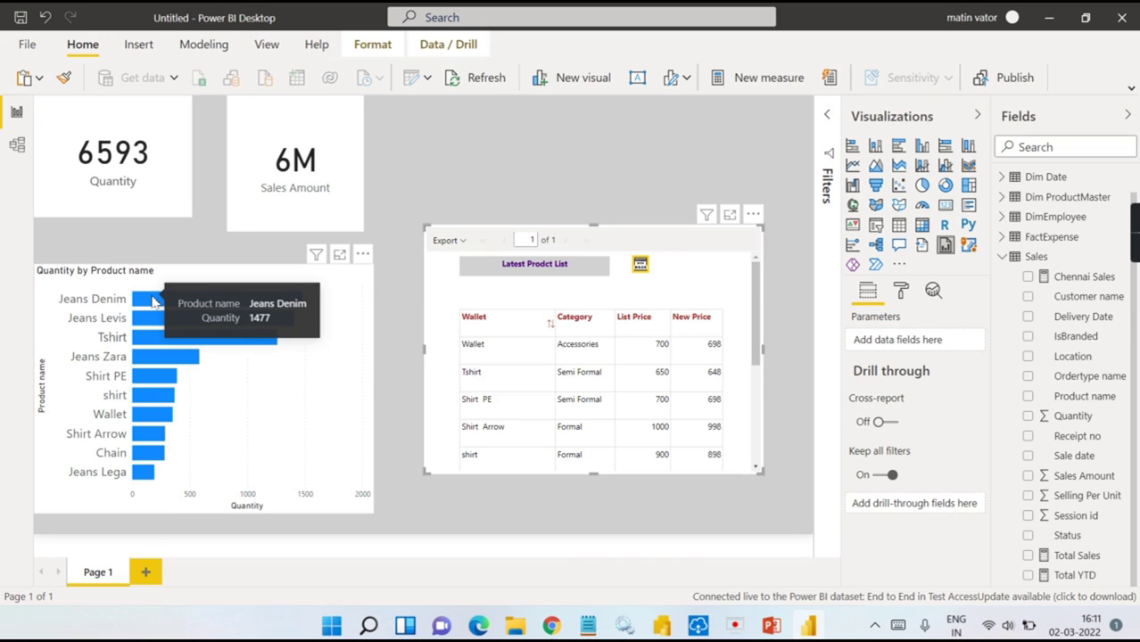
{"action": "left_click", "coordinate": [262, 406]}
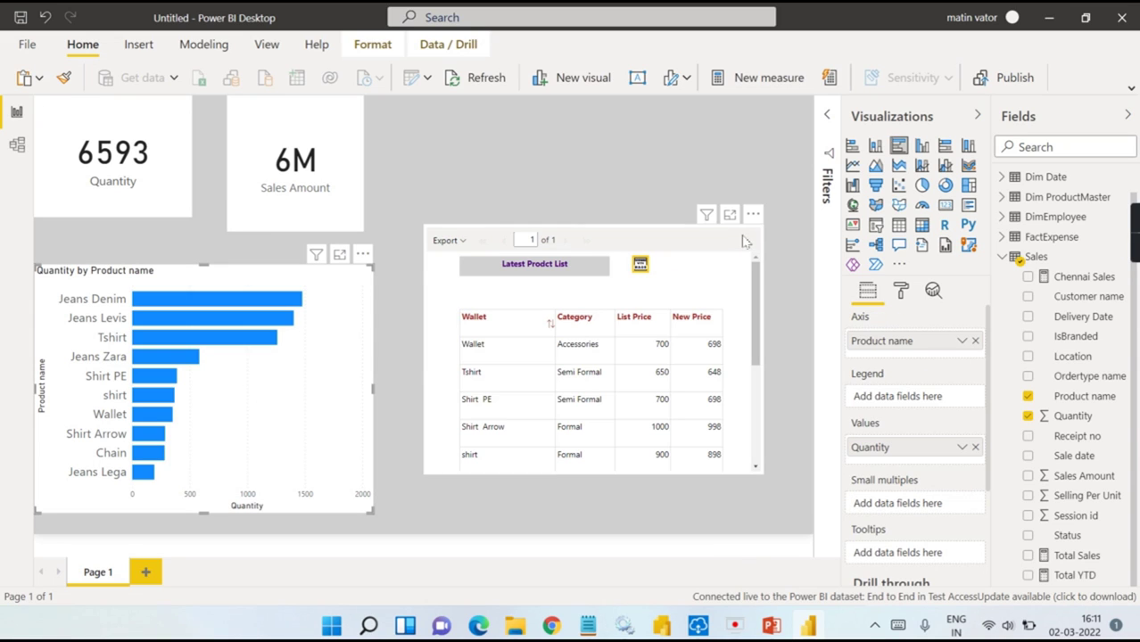
{"action": "key", "text": "alt+Tab"}
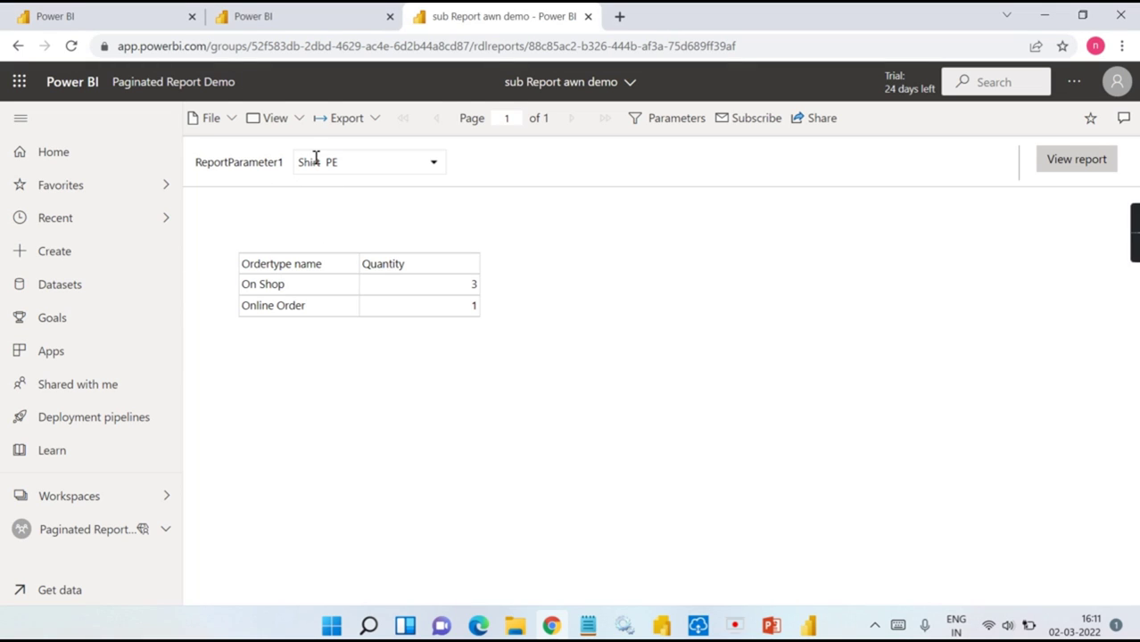
{"action": "key", "text": "alt+Tab"}
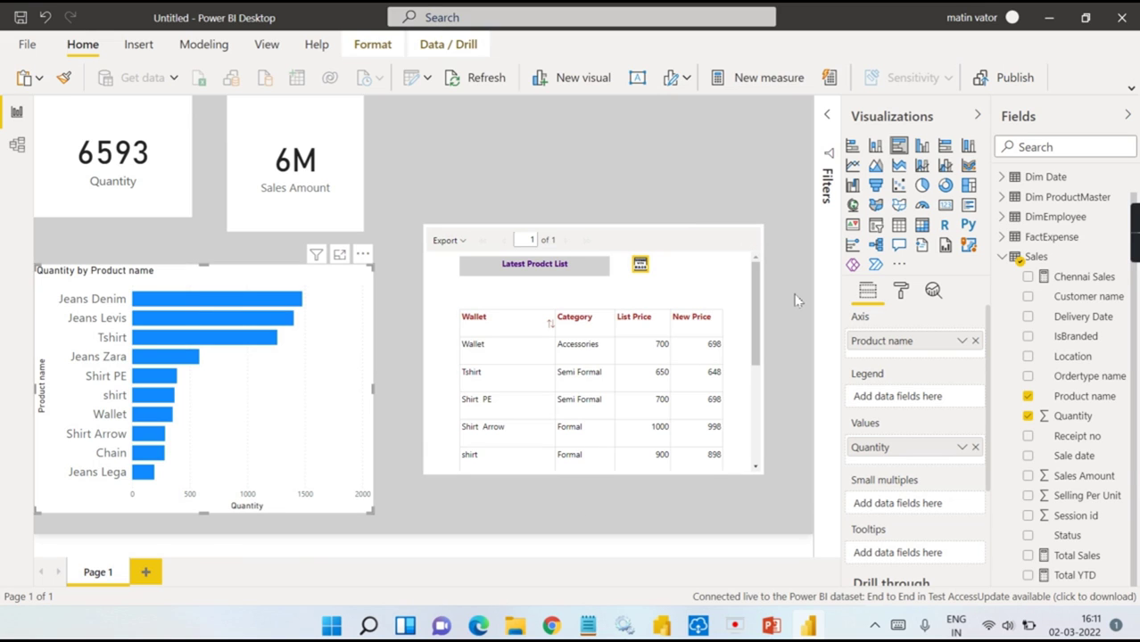
{"action": "left_click", "coordinate": [673, 259]}
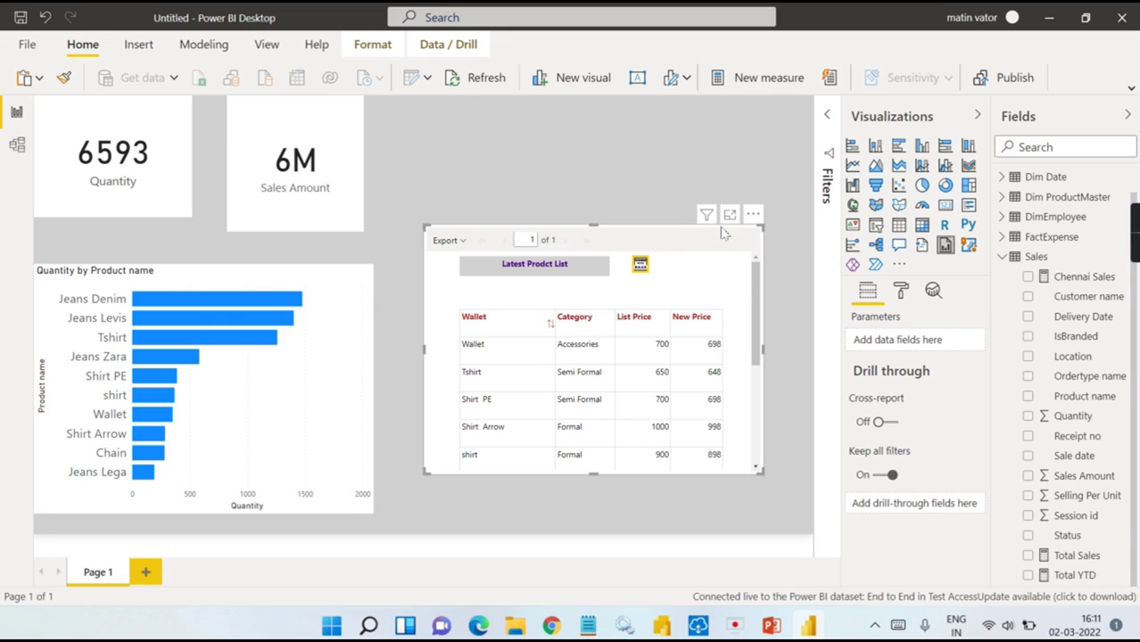
Step: Edit the paginated visual to embed 'sub Report awn demo' and move to Set Parameters
{"action": "left_click", "coordinate": [752, 215]}
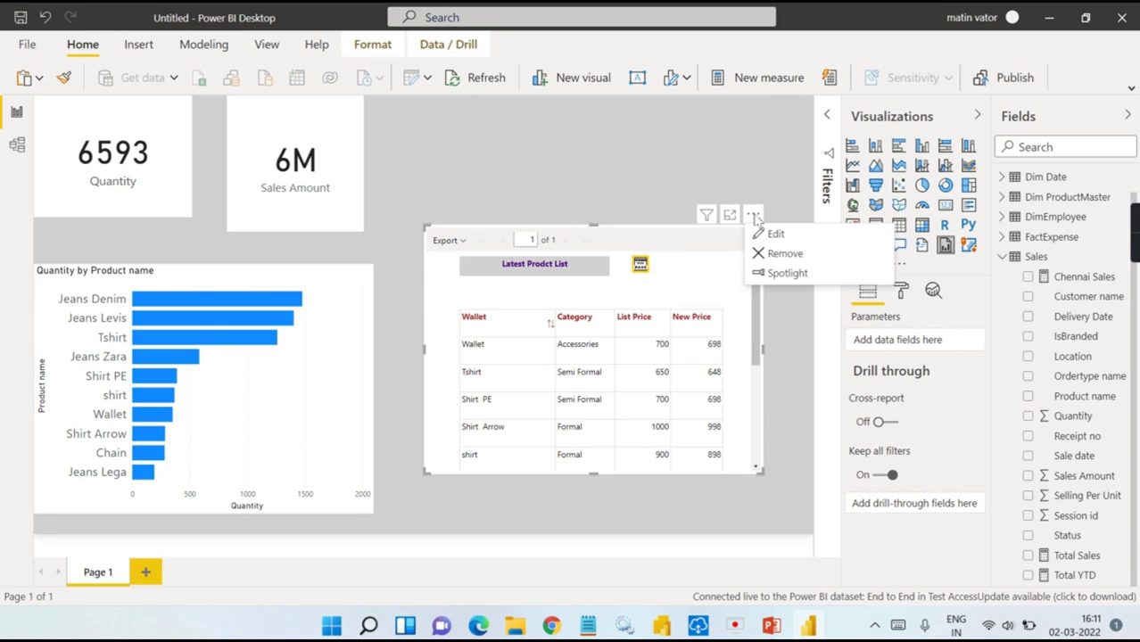
{"action": "left_click", "coordinate": [768, 234]}
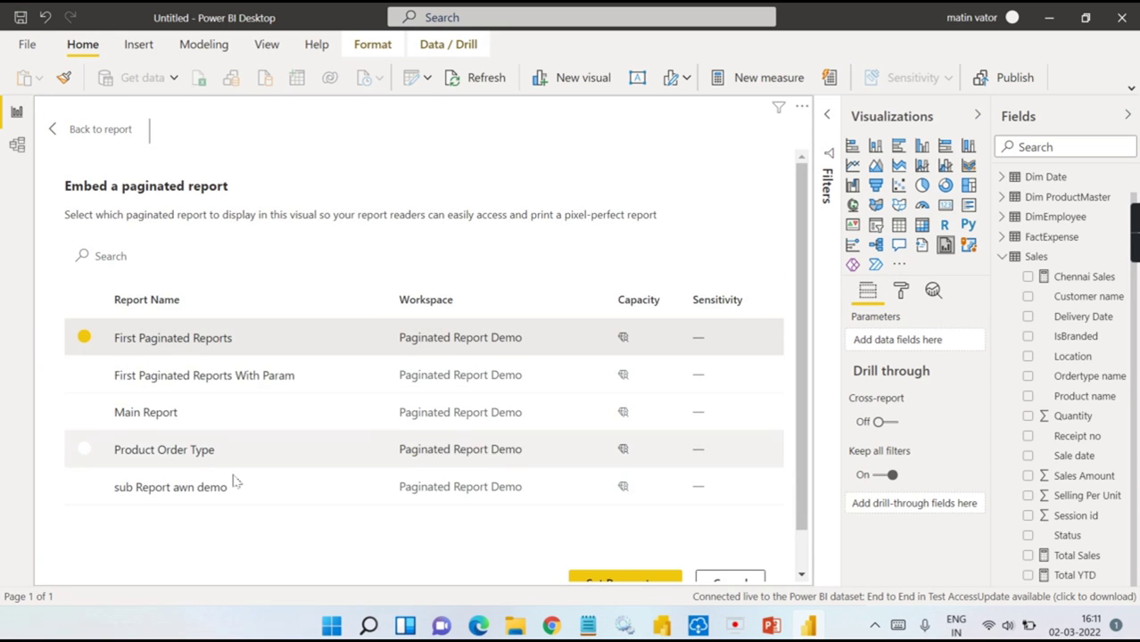
{"action": "left_click", "coordinate": [148, 499]}
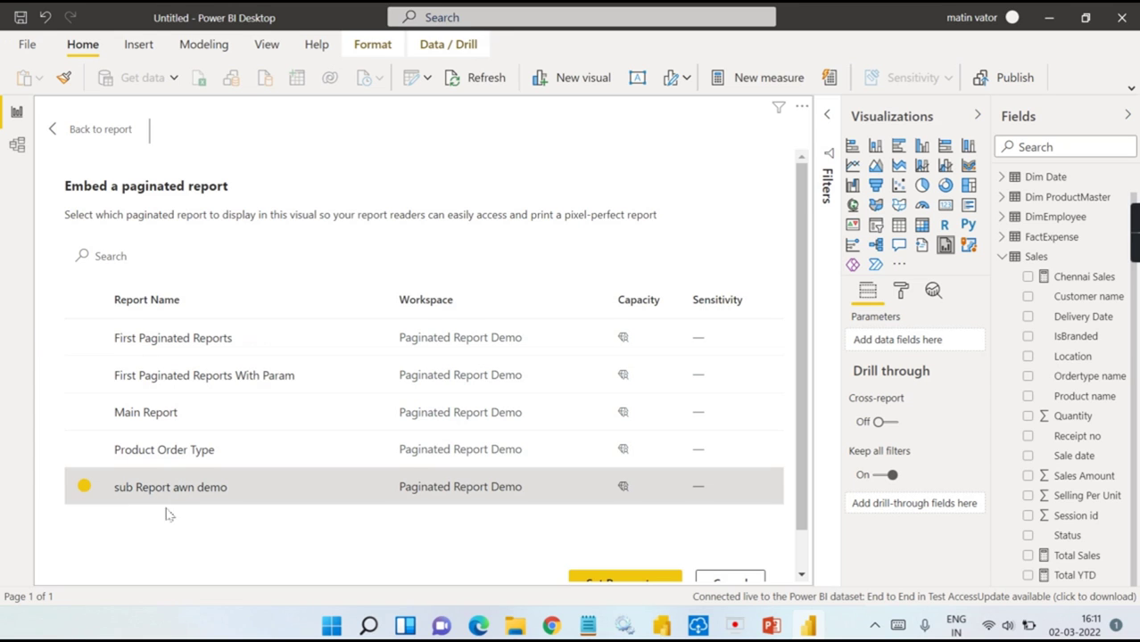
{"action": "scroll", "coordinate": [178, 517], "scroll_direction": "down", "scroll_amount": 1}
{"action": "left_click", "coordinate": [592, 540]}
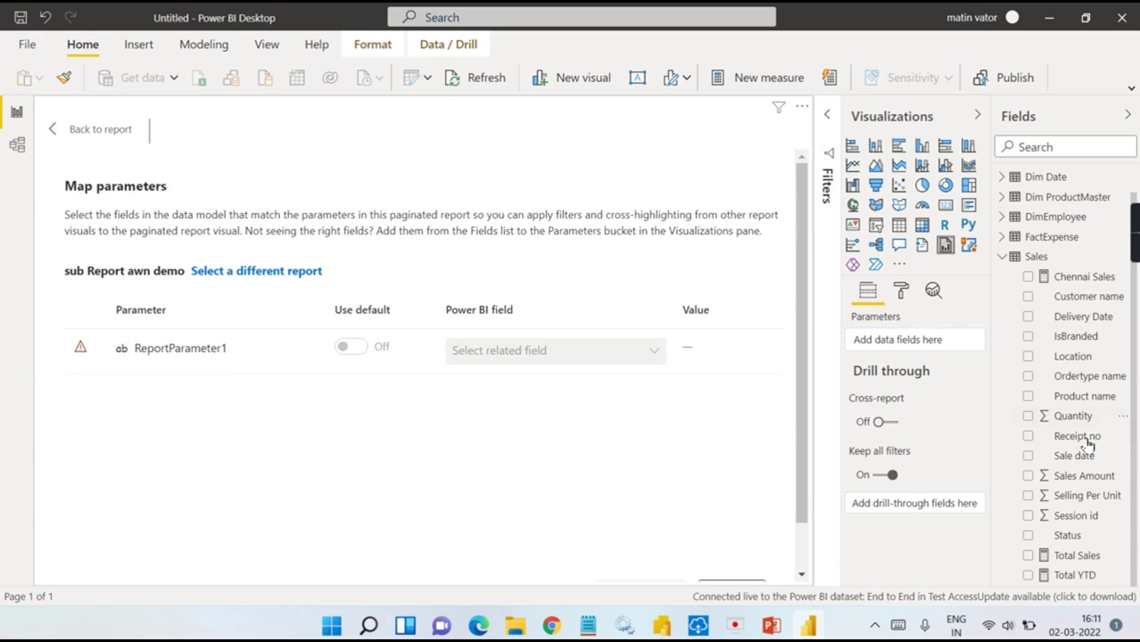
Step: Add Product name as a parameter field, map ReportParameter1 to it, and show the report
{"action": "left_click", "coordinate": [1029, 398]}
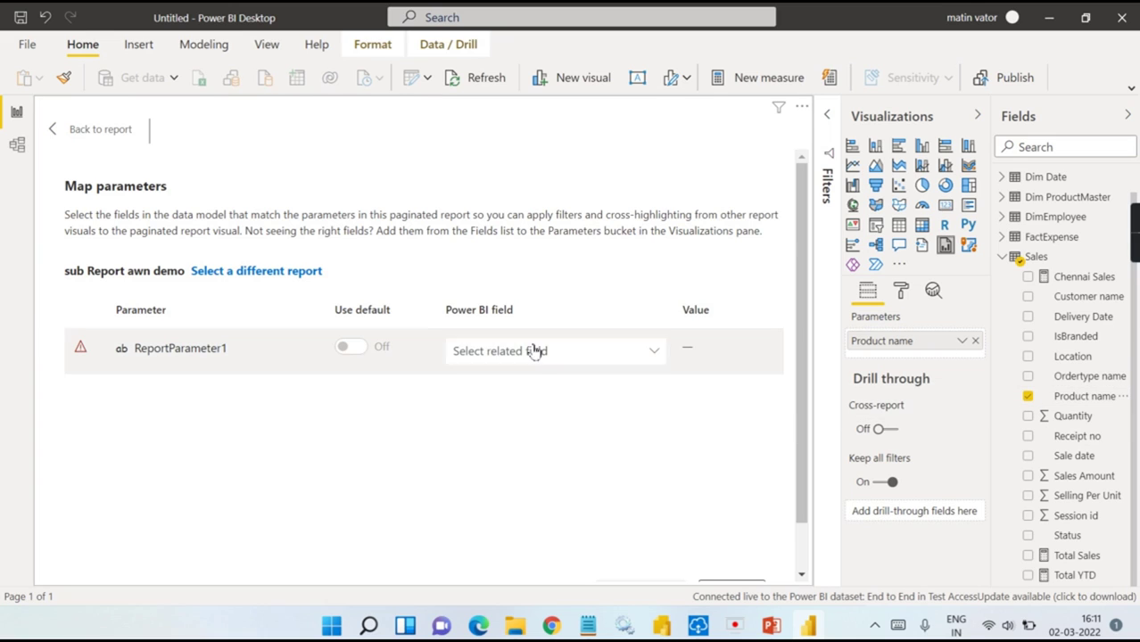
{"action": "left_click", "coordinate": [1027, 396]}
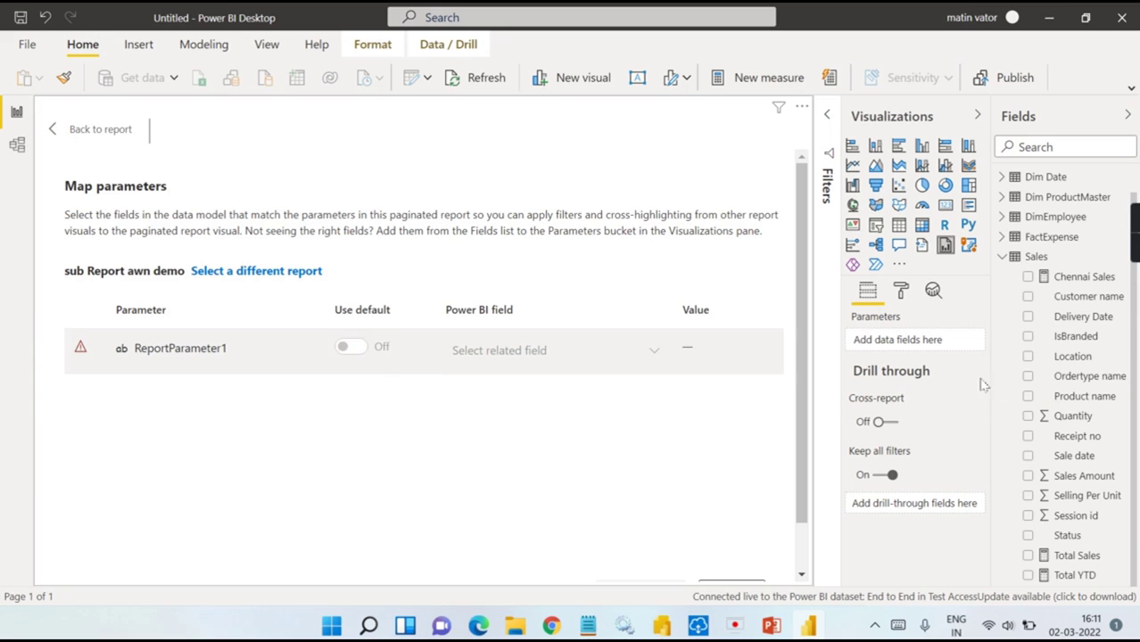
{"action": "left_click", "coordinate": [1027, 396]}
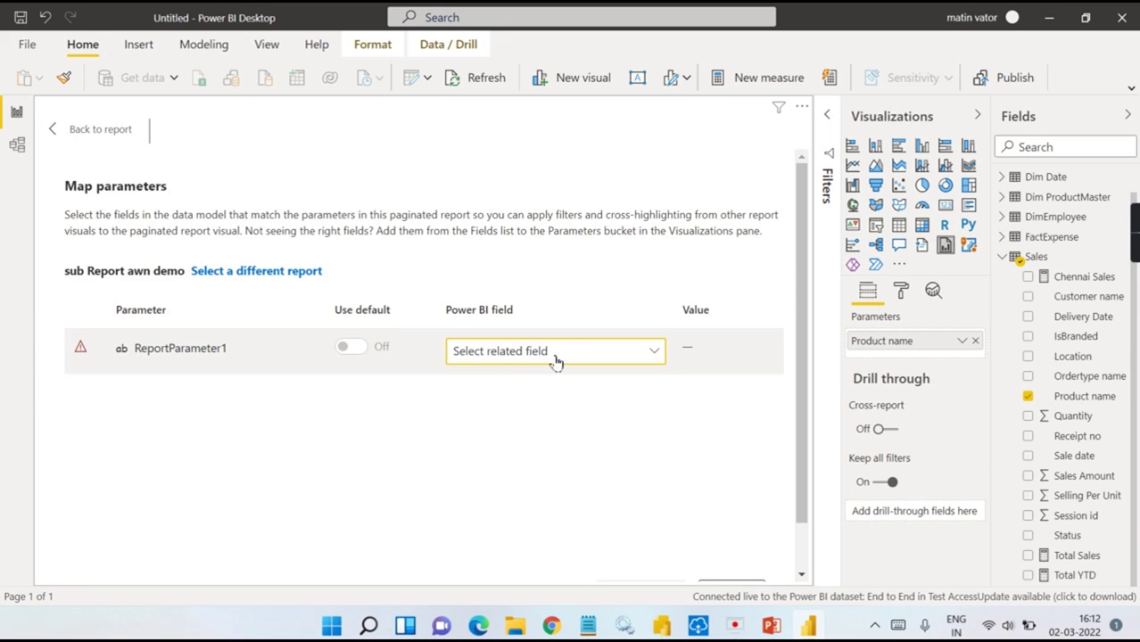
{"action": "left_click", "coordinate": [554, 357]}
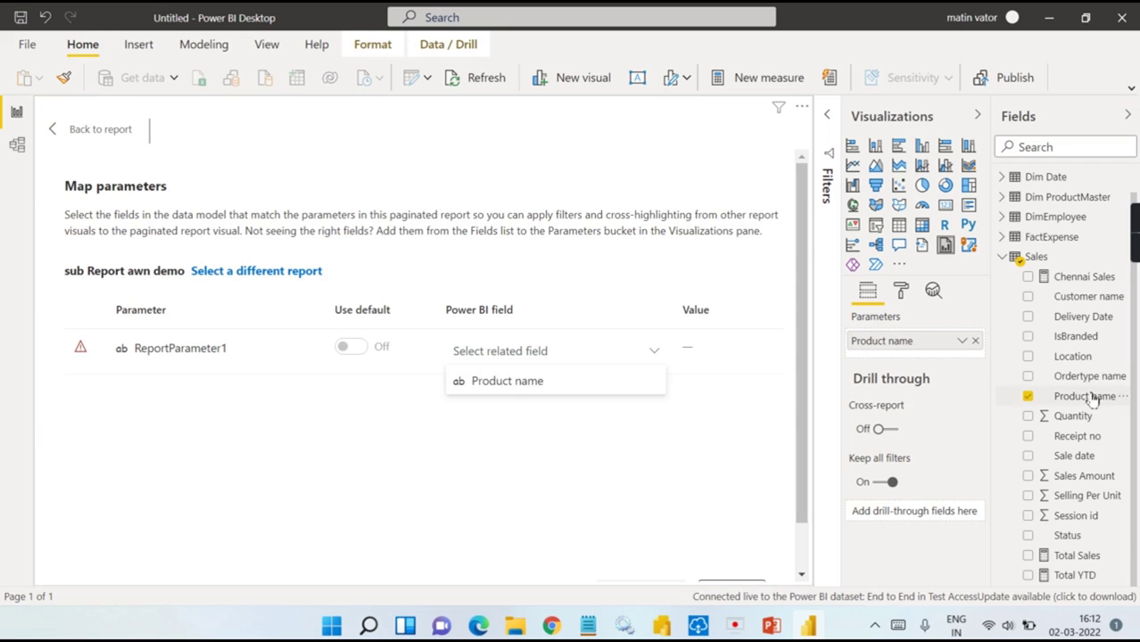
{"action": "left_click", "coordinate": [570, 385]}
{"action": "scroll", "coordinate": [669, 419], "scroll_direction": "down", "scroll_amount": 1}
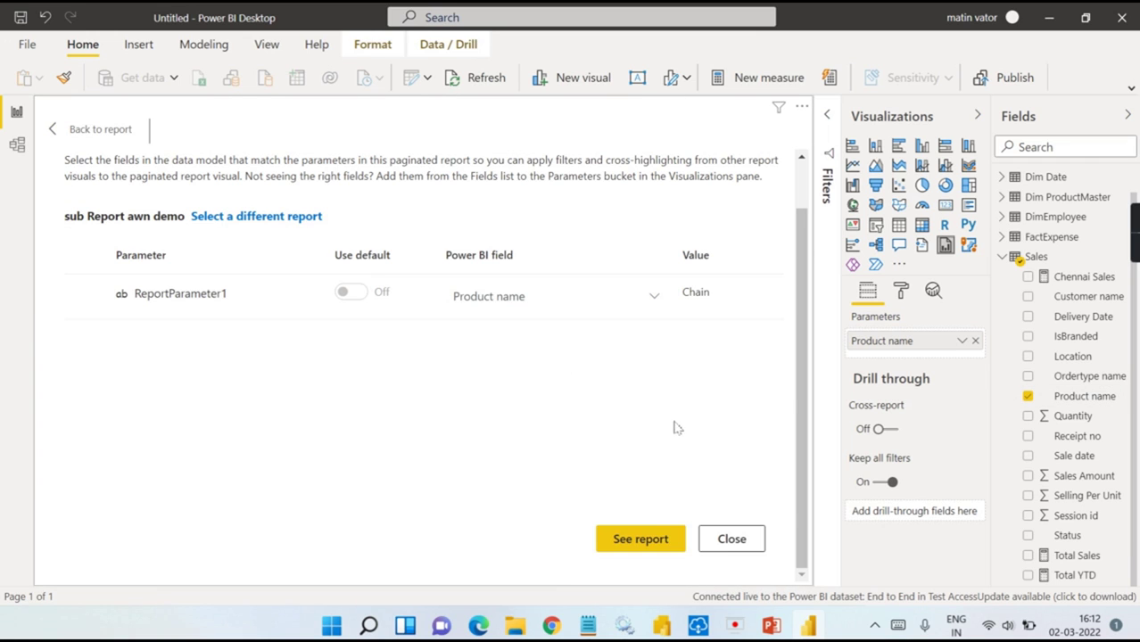
{"action": "left_click", "coordinate": [640, 538]}
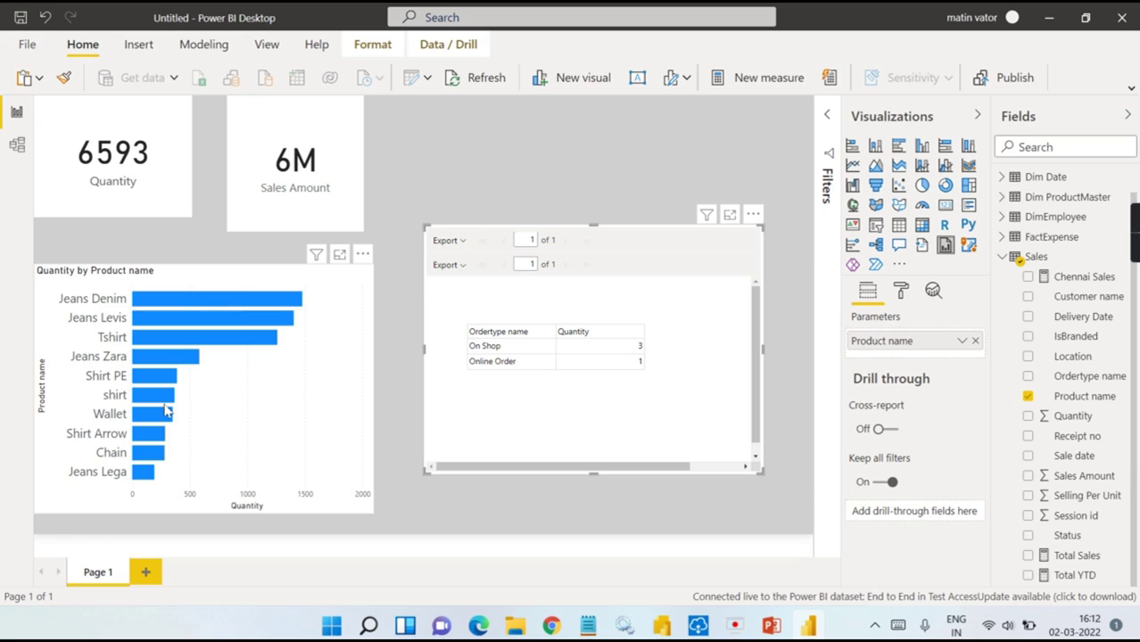
Step: Filter by the shirt bar and apply changes to refresh the paginated table
{"action": "left_click", "coordinate": [165, 401]}
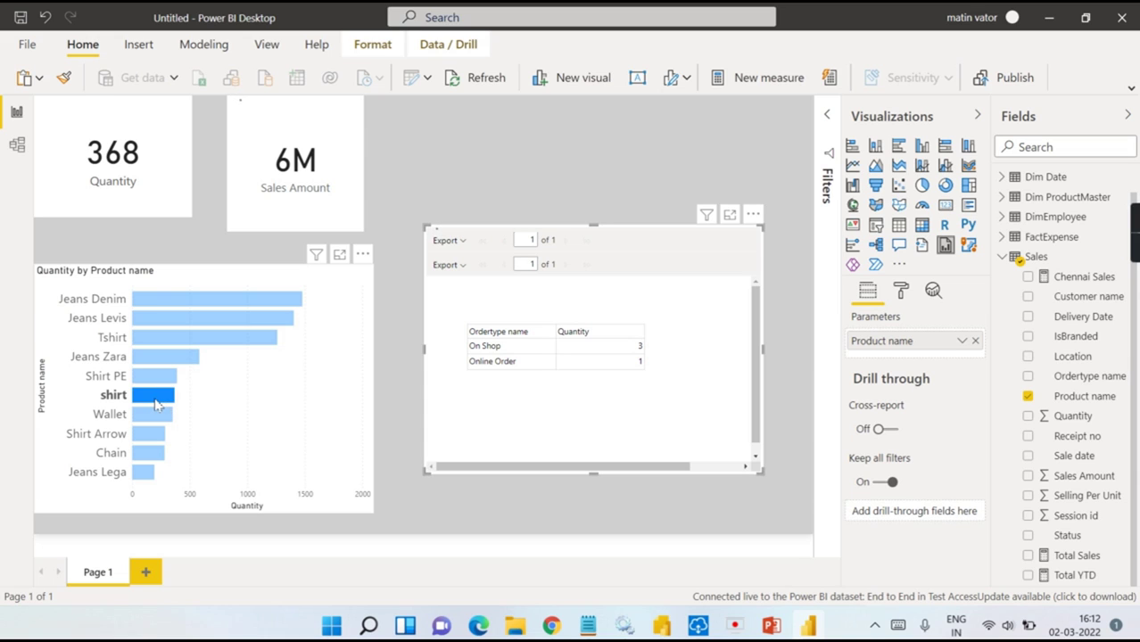
{"action": "mouse_move", "coordinate": [154, 400]}
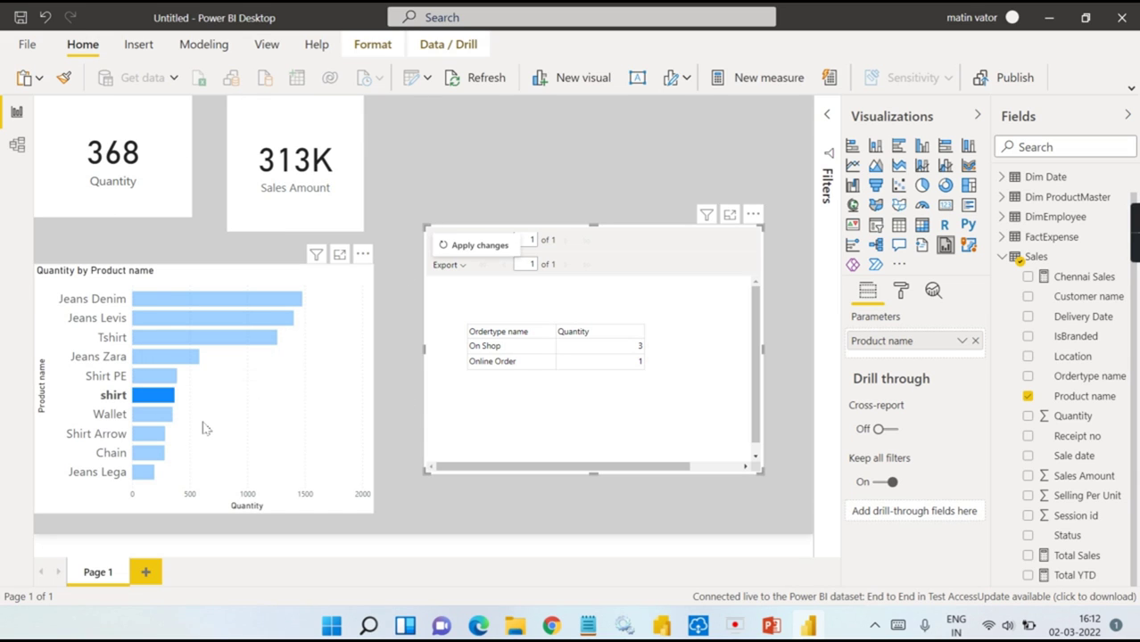
{"action": "left_click", "coordinate": [463, 252]}
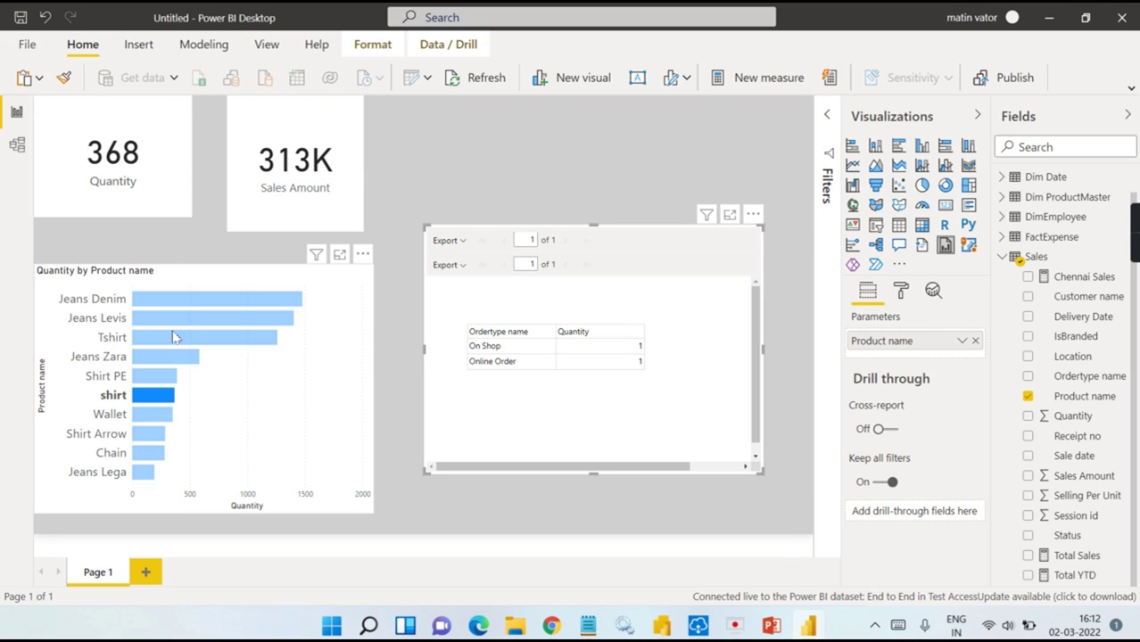
Step: Filter by the Tshirt bar, apply changes, then clear the chart selection
{"action": "left_click", "coordinate": [175, 337]}
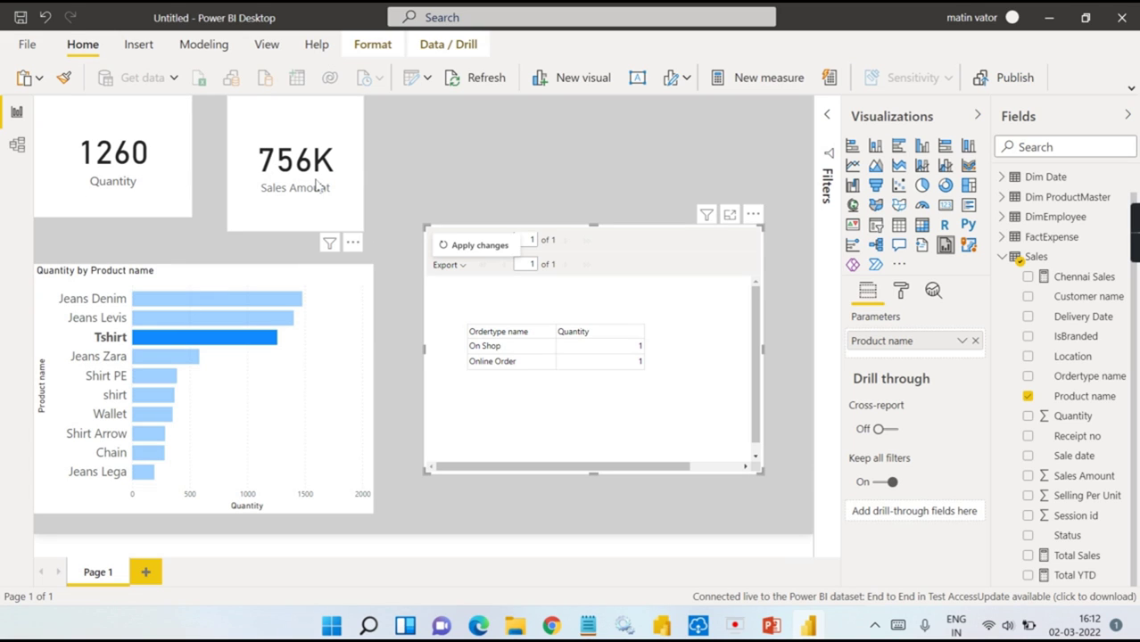
{"action": "left_click", "coordinate": [479, 246]}
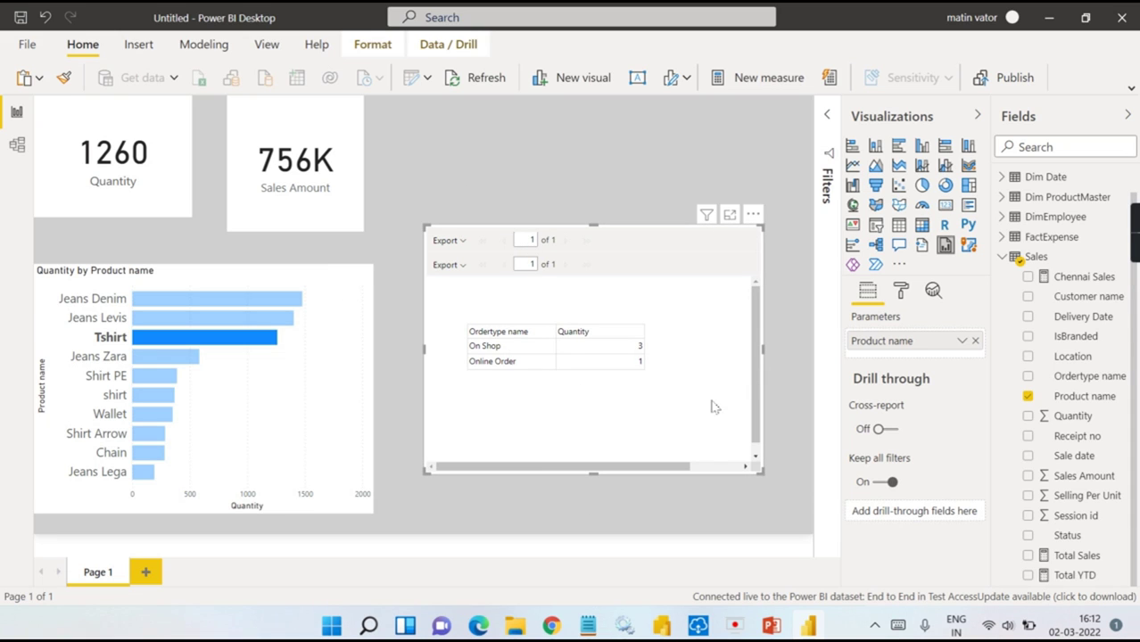
{"action": "left_click", "coordinate": [249, 337]}
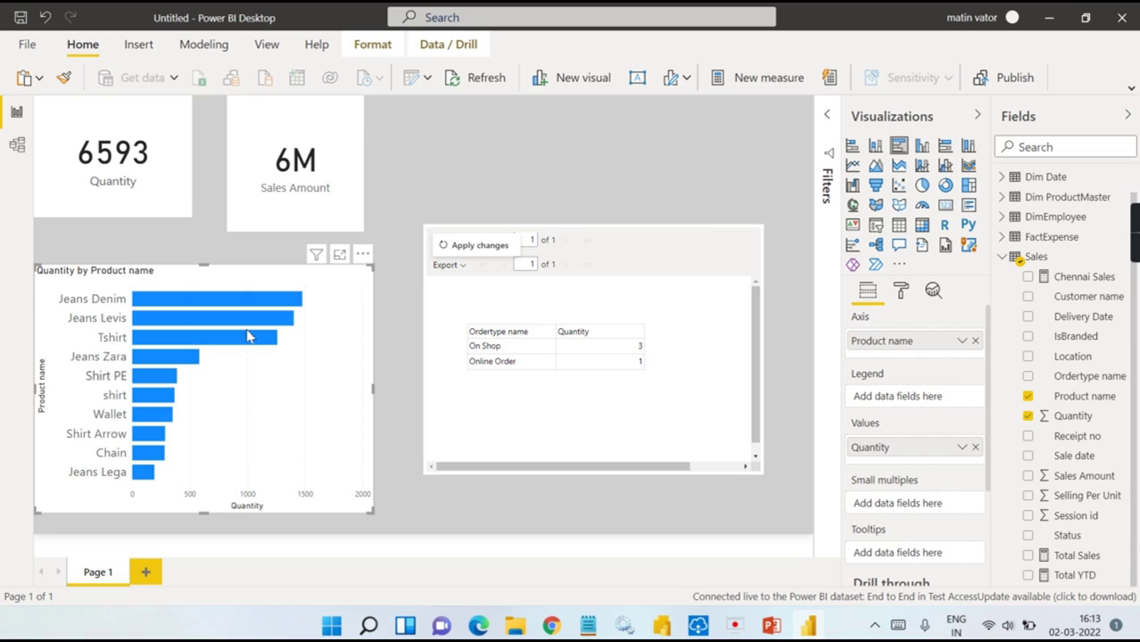
Step: Select the Jeans Levis bar and refresh the paginated table to show On Shop 6, Online Order 6
{"action": "left_click", "coordinate": [445, 166]}
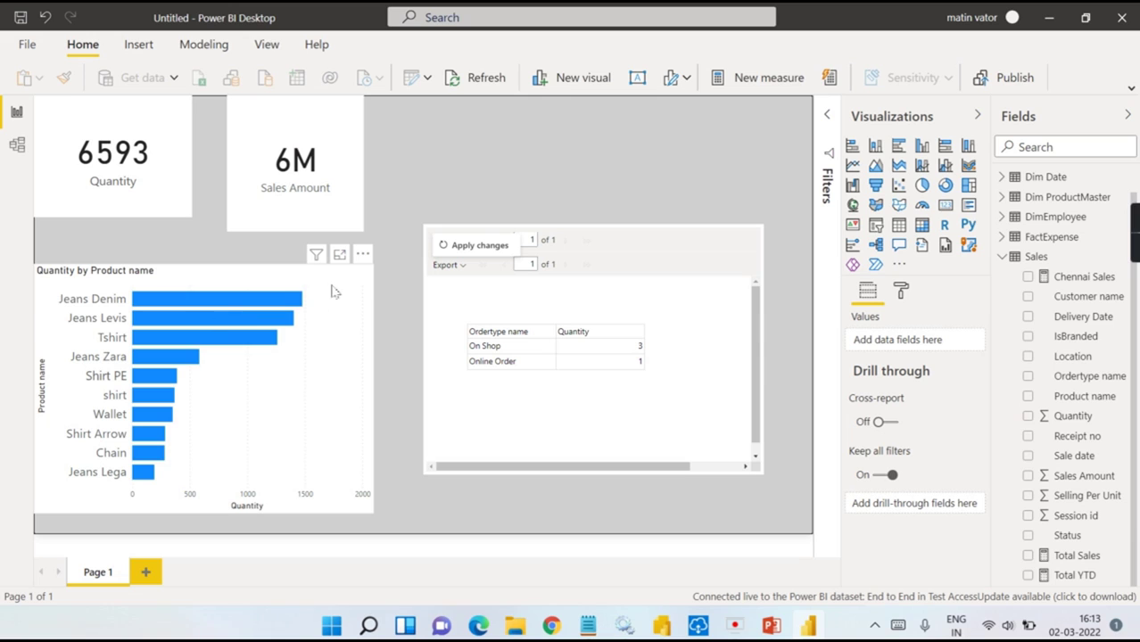
{"action": "left_click", "coordinate": [257, 319]}
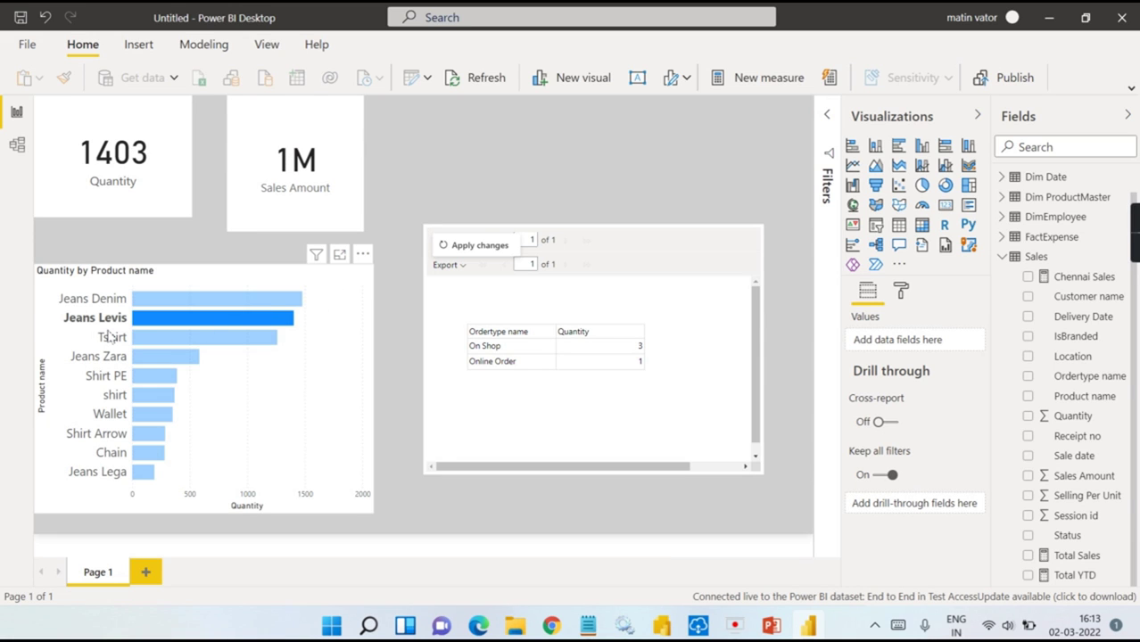
{"action": "left_click", "coordinate": [482, 248]}
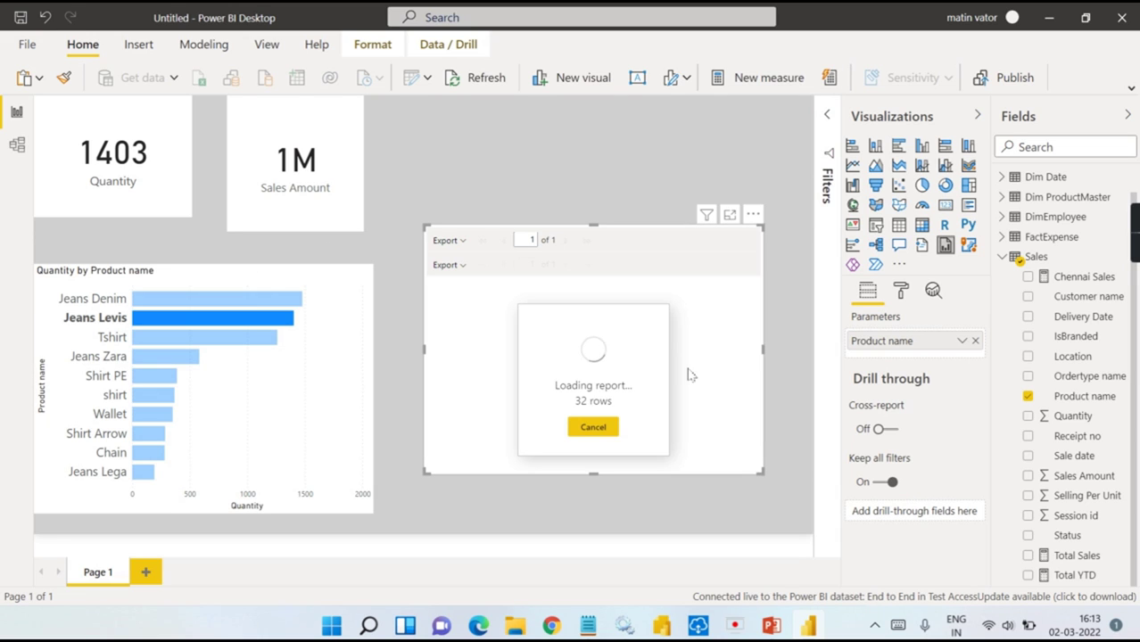
{"action": "scroll", "coordinate": [624, 450], "scroll_direction": "down", "scroll_amount": 1}
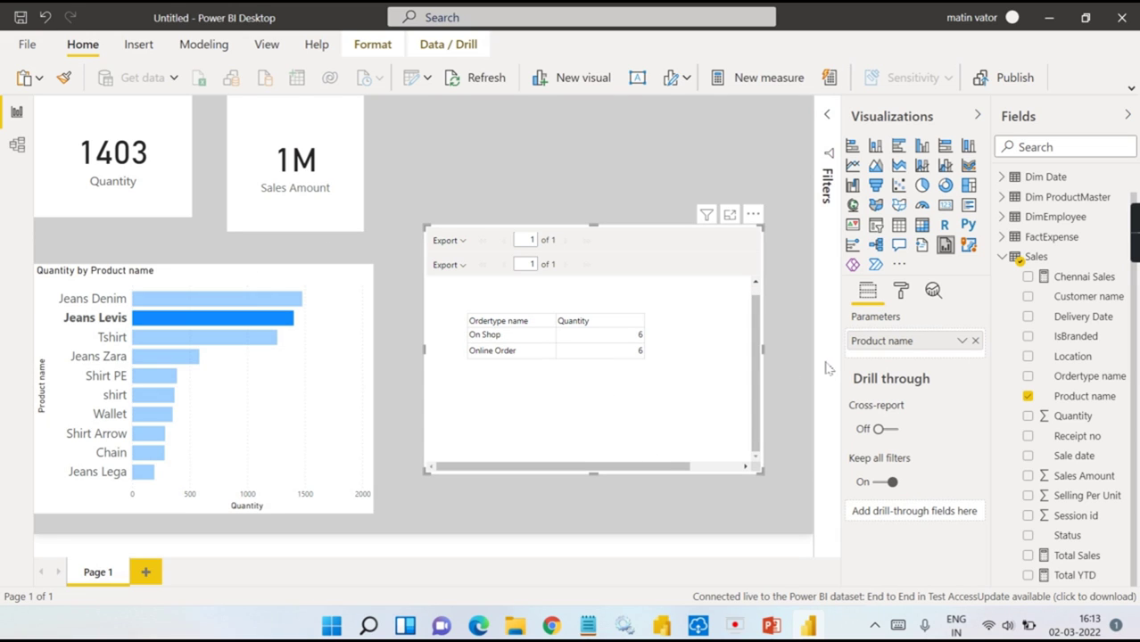